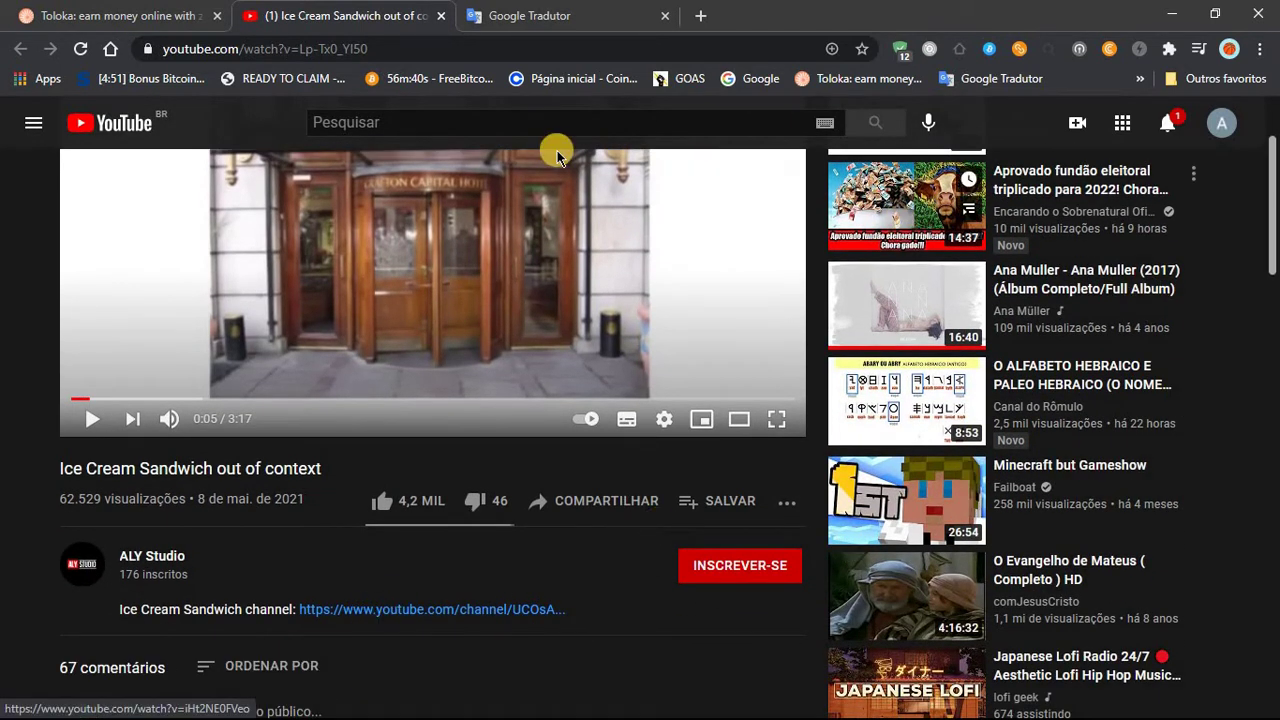
# Answer the "Ice Cream Sandwich out of context" task as Related to ice cream sandwich in Tennessee, with Yes for helpful.
pyautogui.click(122, 12)
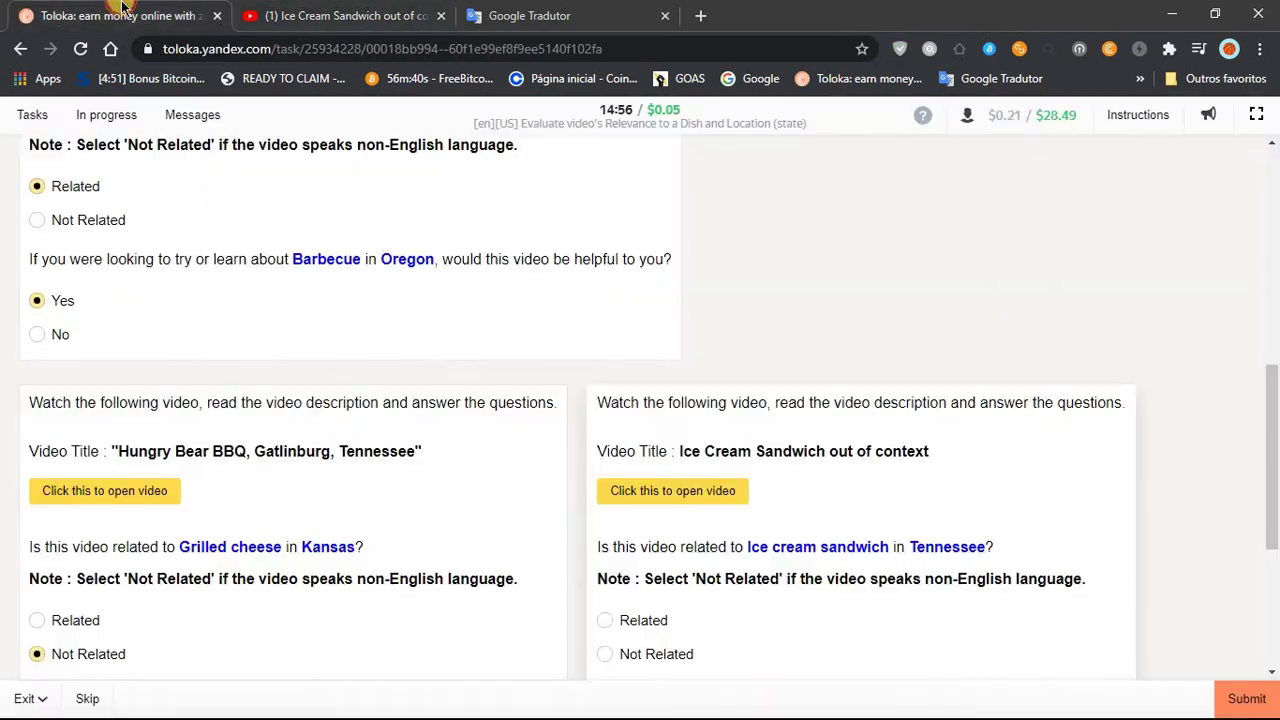
pyautogui.click(552, 12)
pyautogui.click(388, 8)
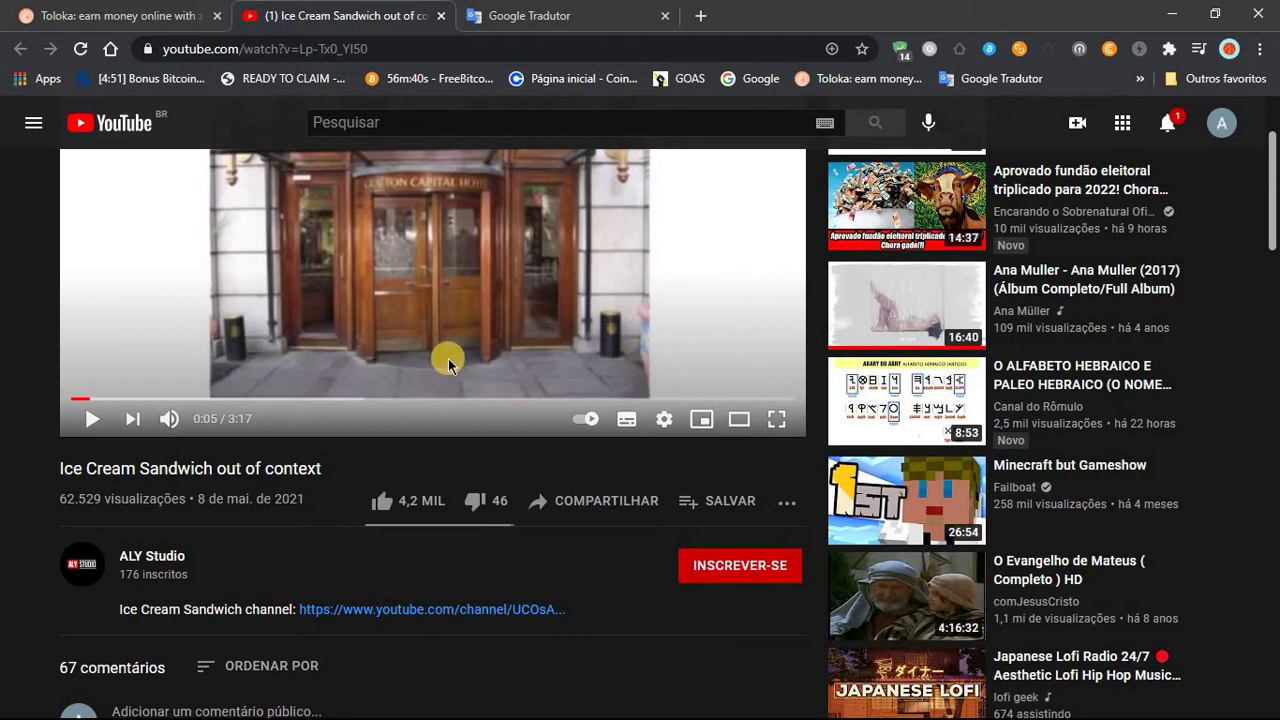
pyautogui.click(150, 14)
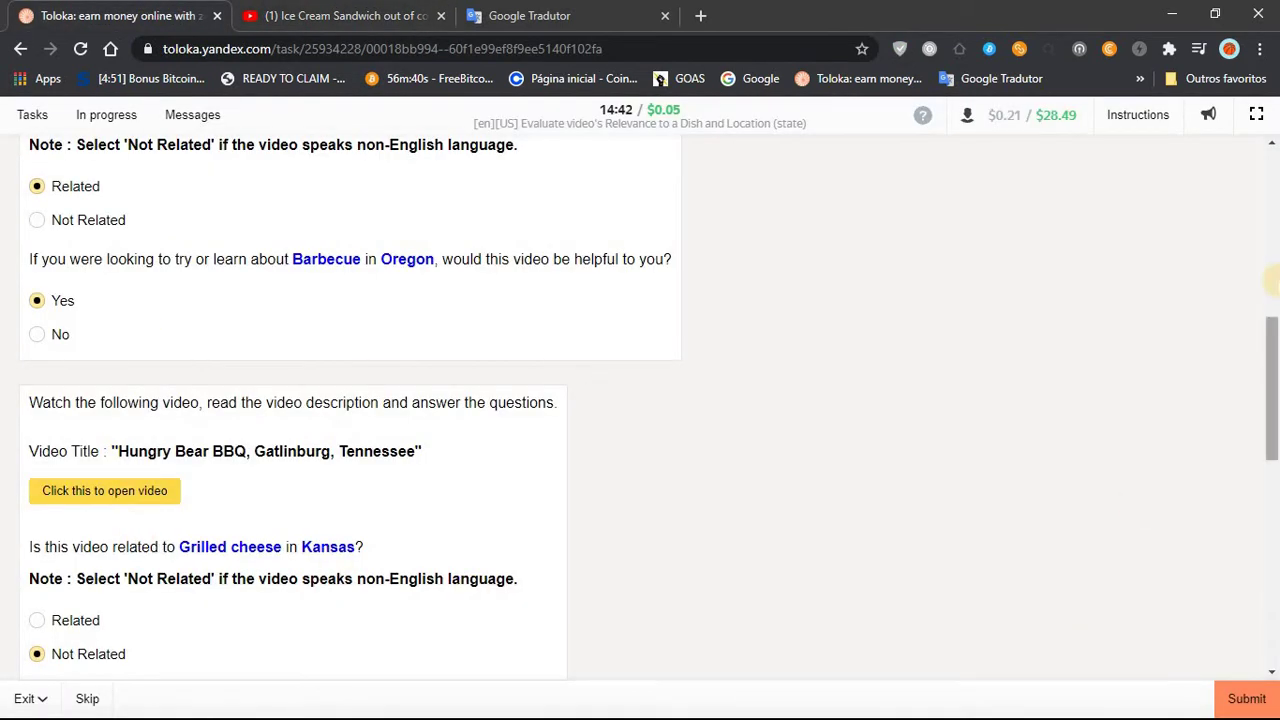
pyautogui.moveTo(1273, 349); pyautogui.dragTo(1269, 620)
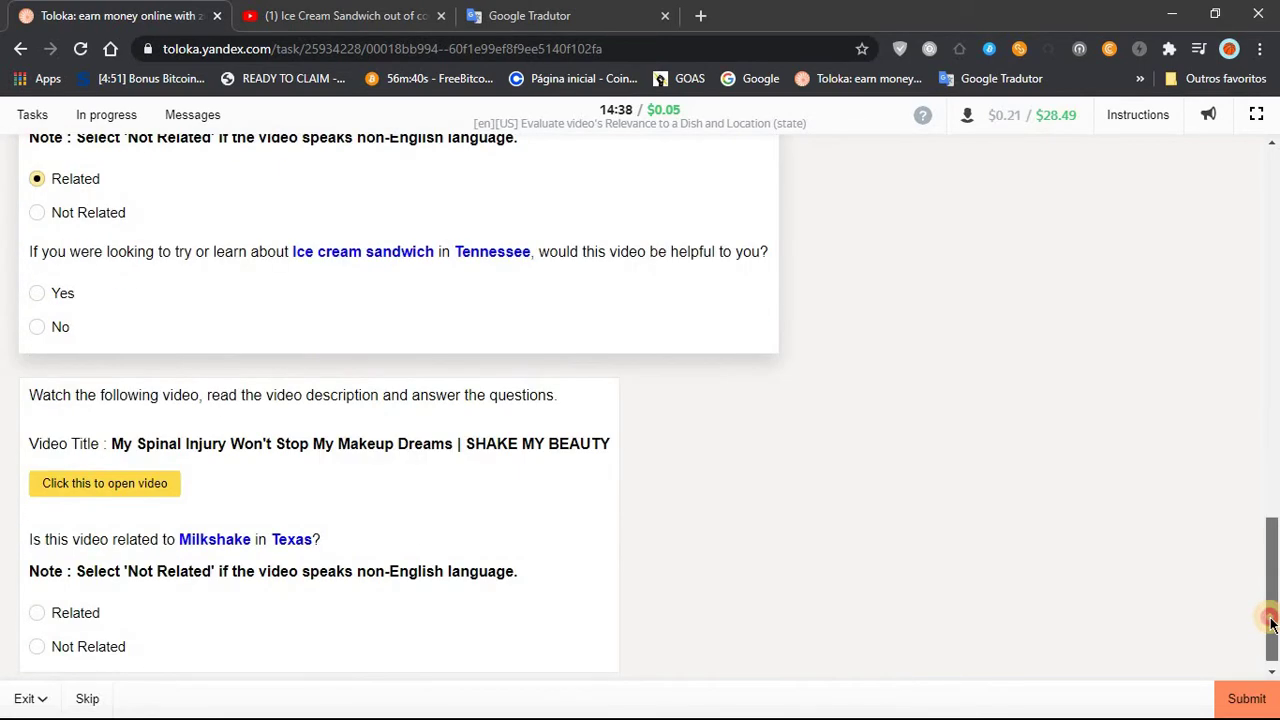
pyautogui.click(66, 293)
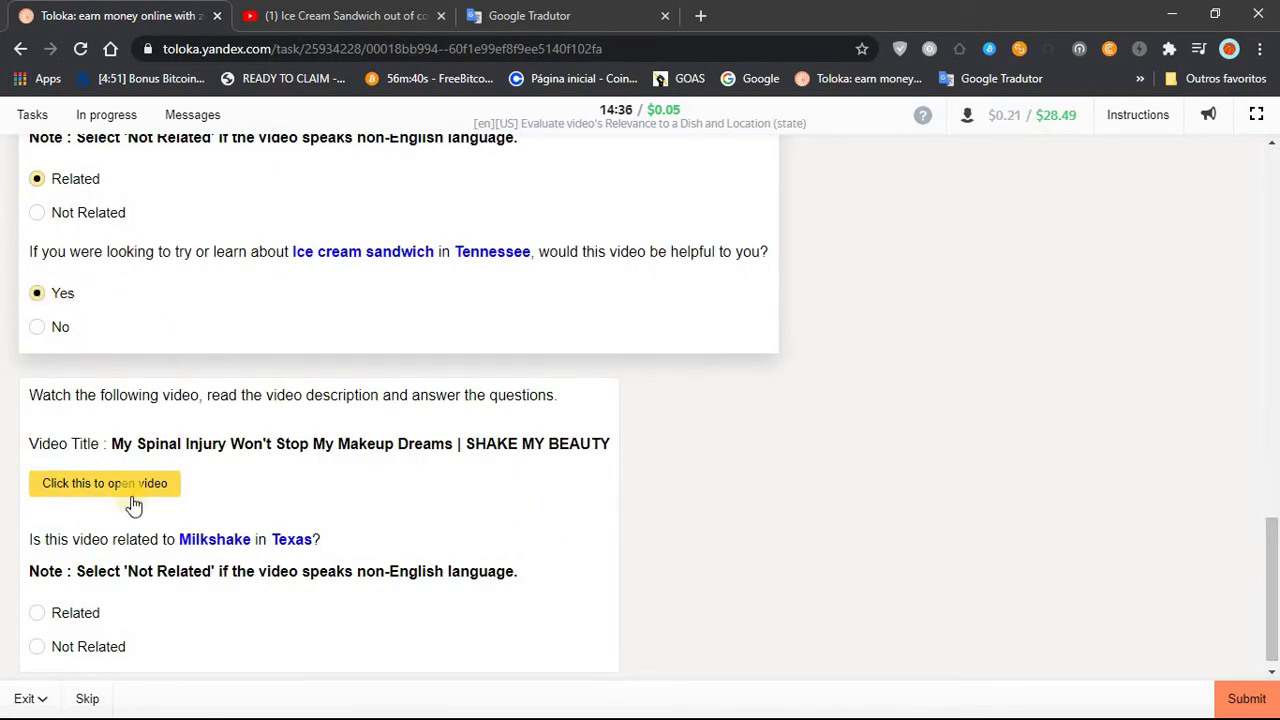
# Open the "My Spinal Injury Won't Stop My Makeup Dreams" video, close the previous video, and mark the new one Not Related to milkshake in Texas.
pyautogui.click(153, 488)
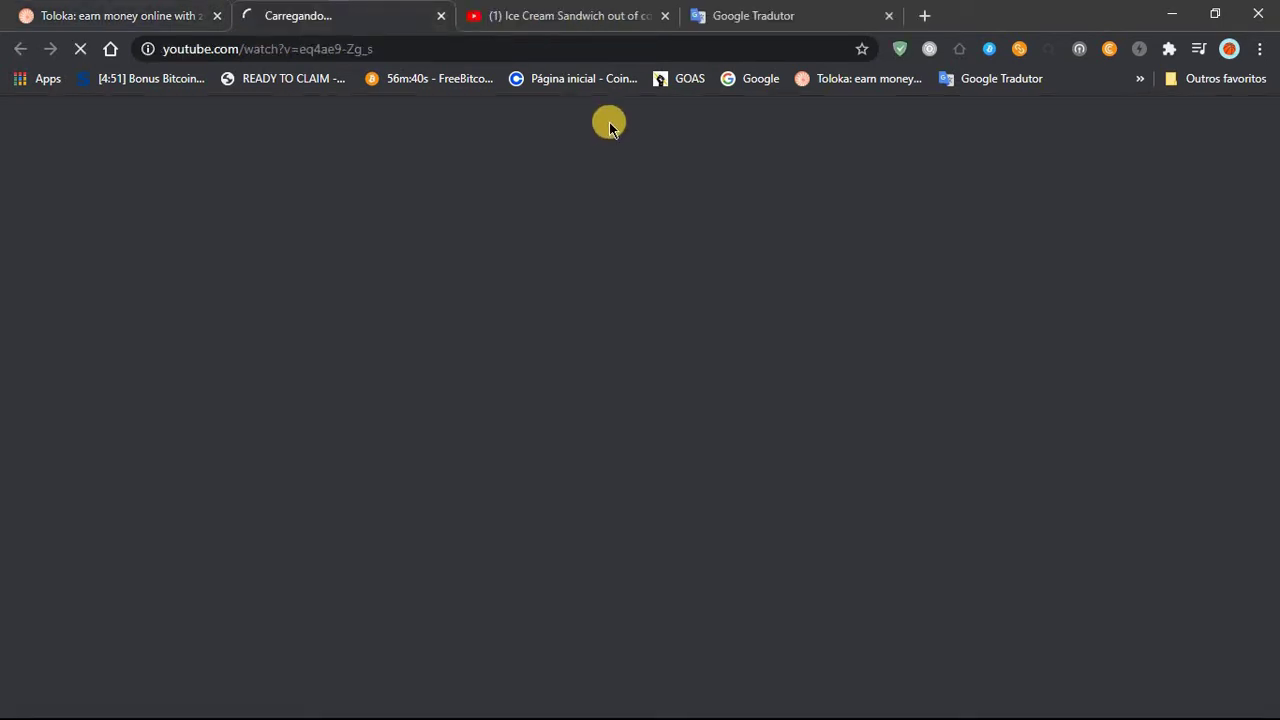
pyautogui.click(663, 15)
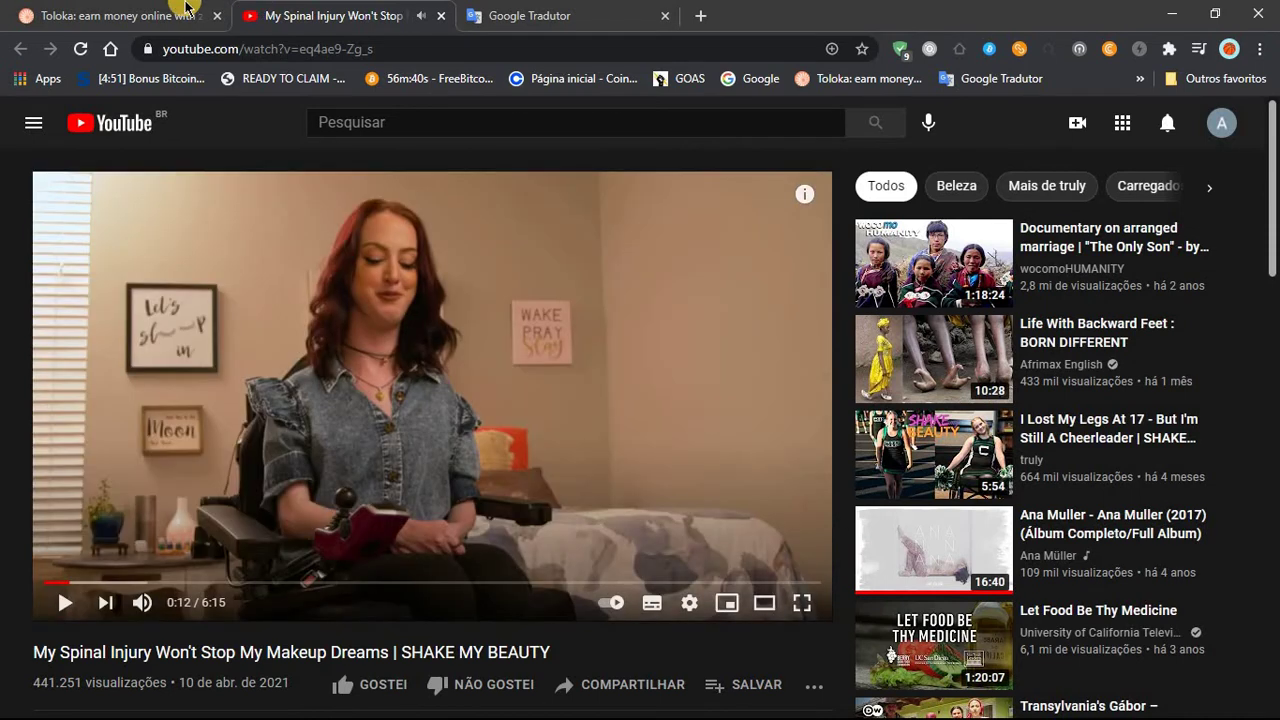
pyautogui.click(185, 12)
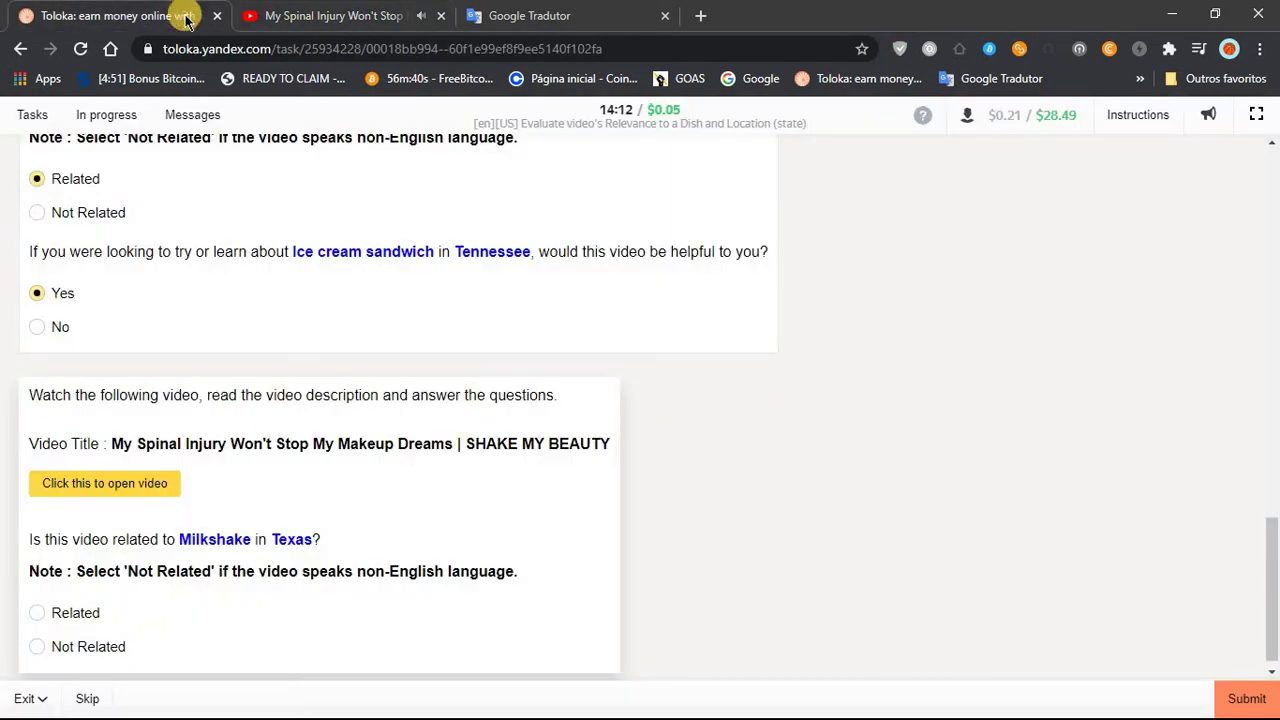
pyautogui.click(72, 656)
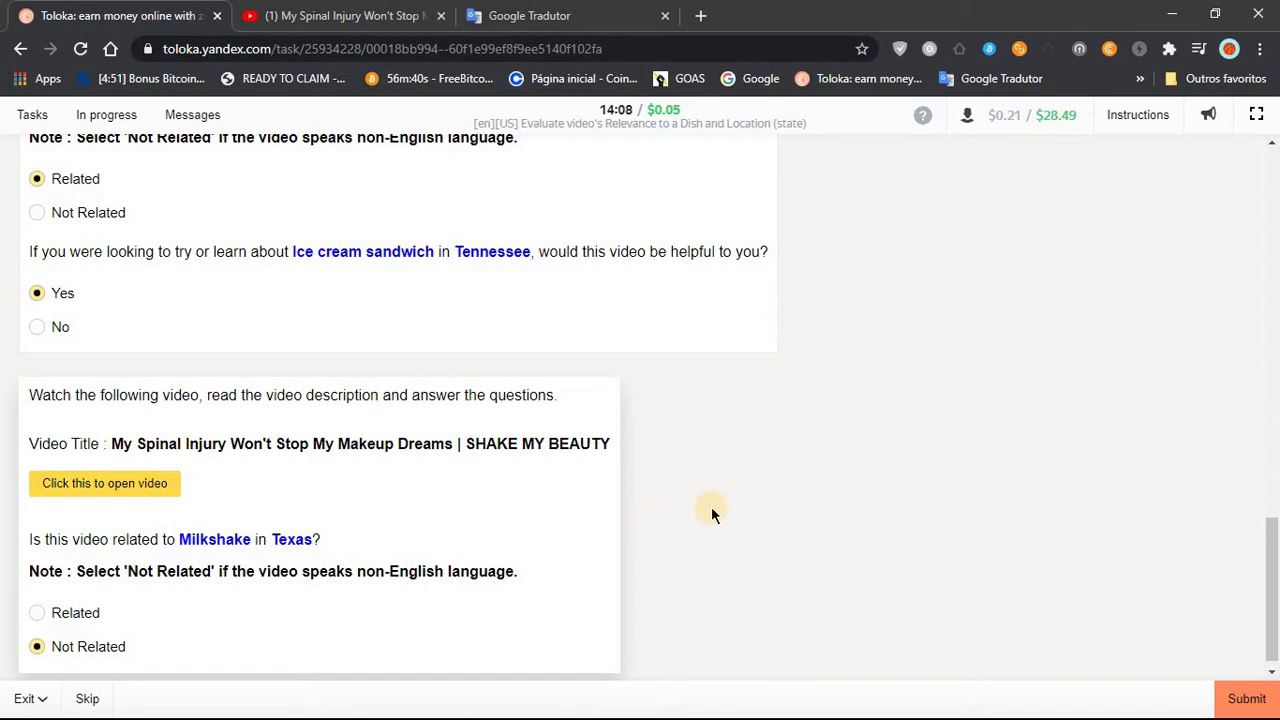
# Submit the completed video relevance answers and exit the following task set without submitting it.
pyautogui.scroll(15, 711, 514)
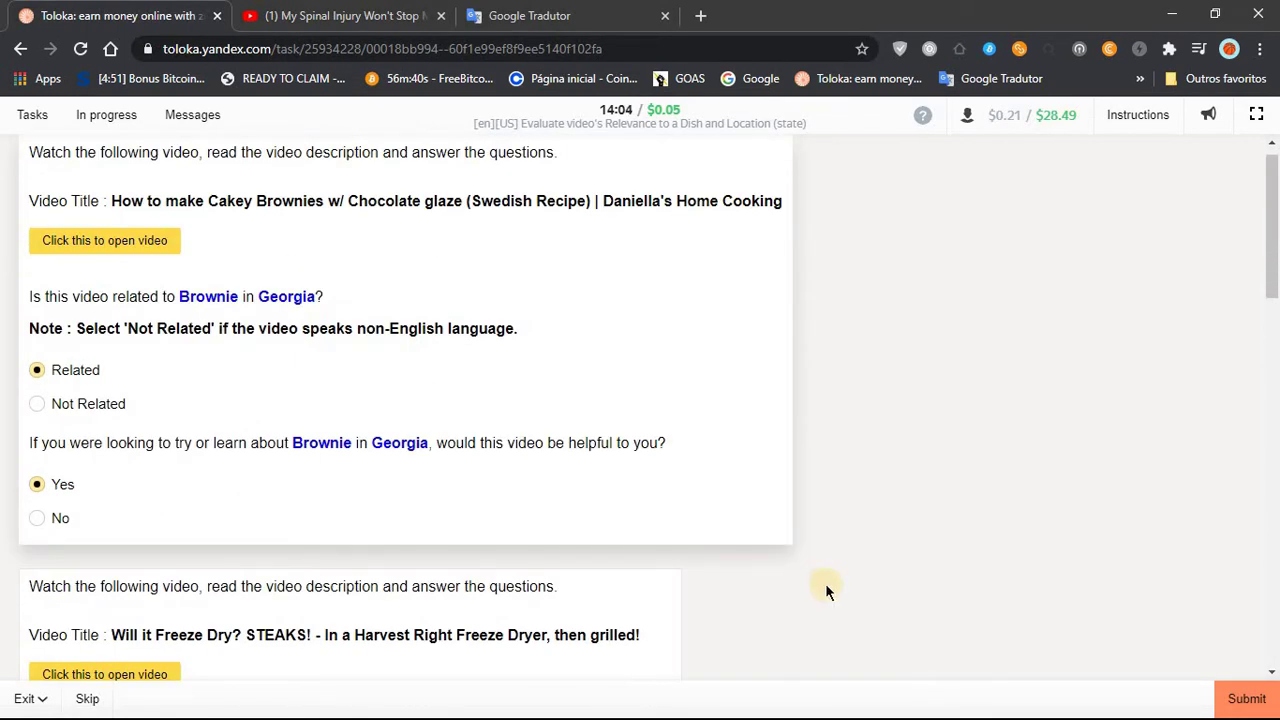
pyautogui.click(1216, 708)
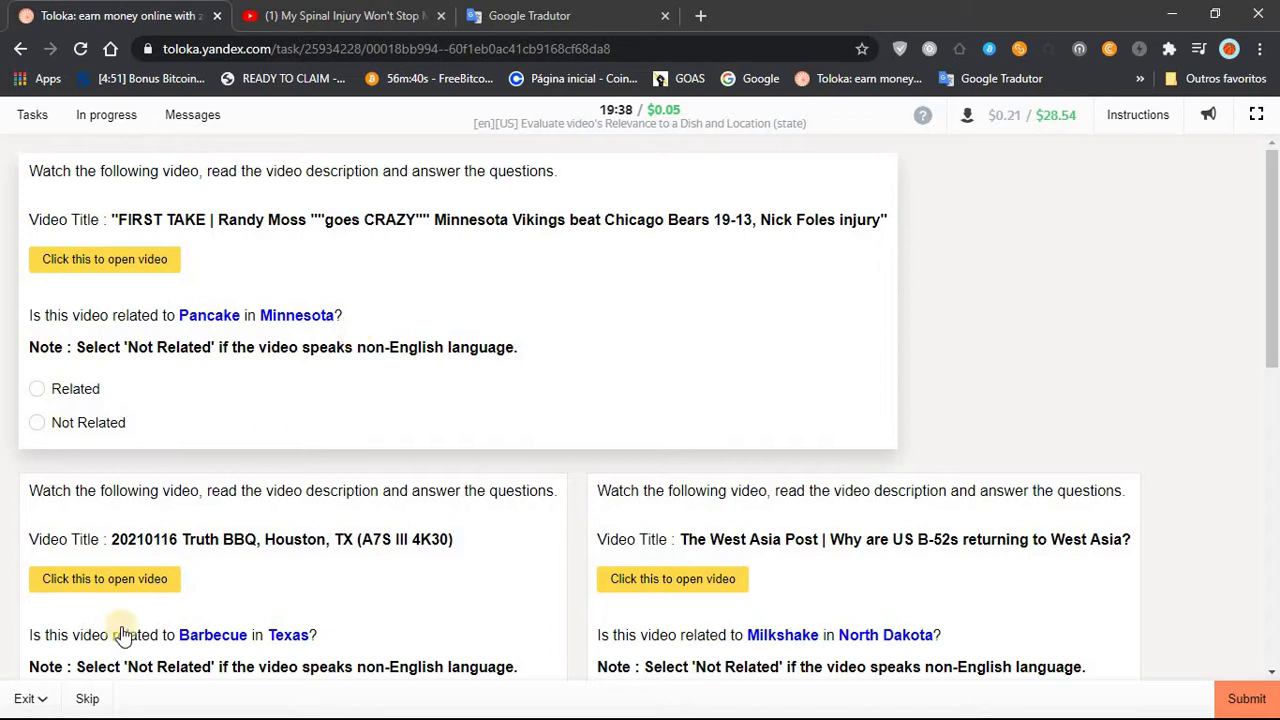
pyautogui.click(35, 699)
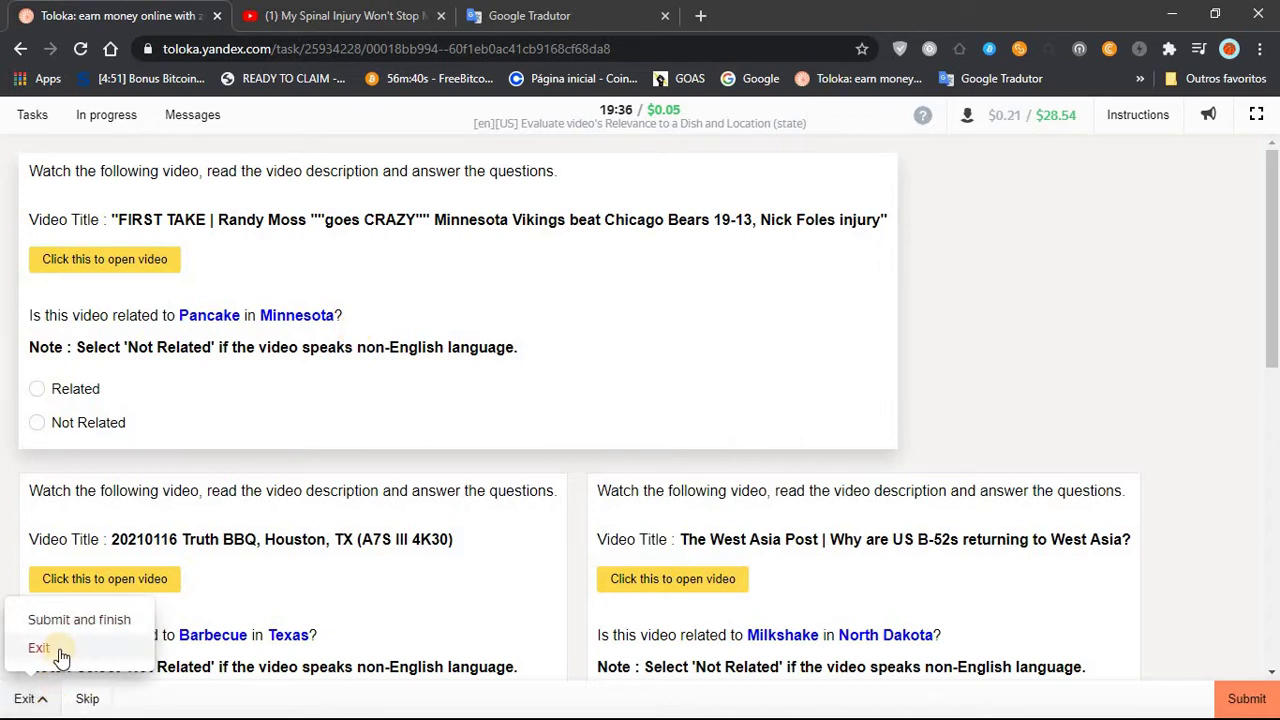
pyautogui.click(50, 648)
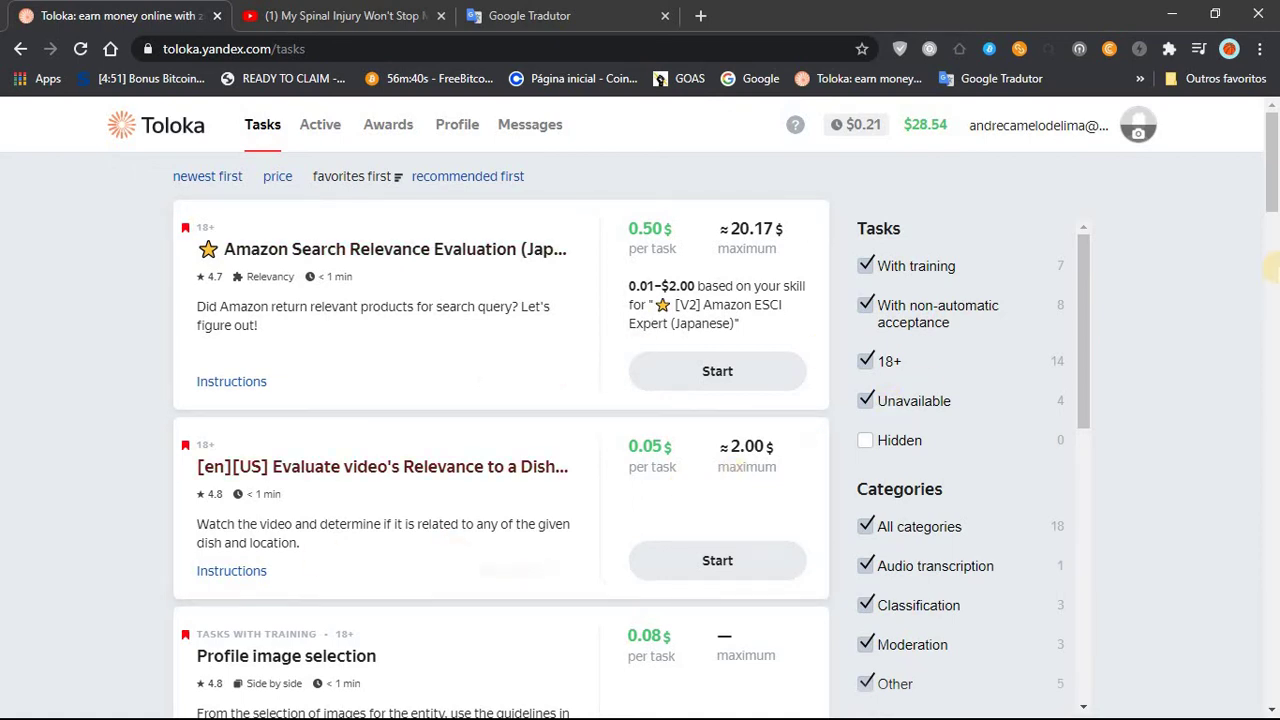
# Start the training for the Profile image selection task from the task list and dismiss its instructions.
pyautogui.scroll(-2, 1276, 234)
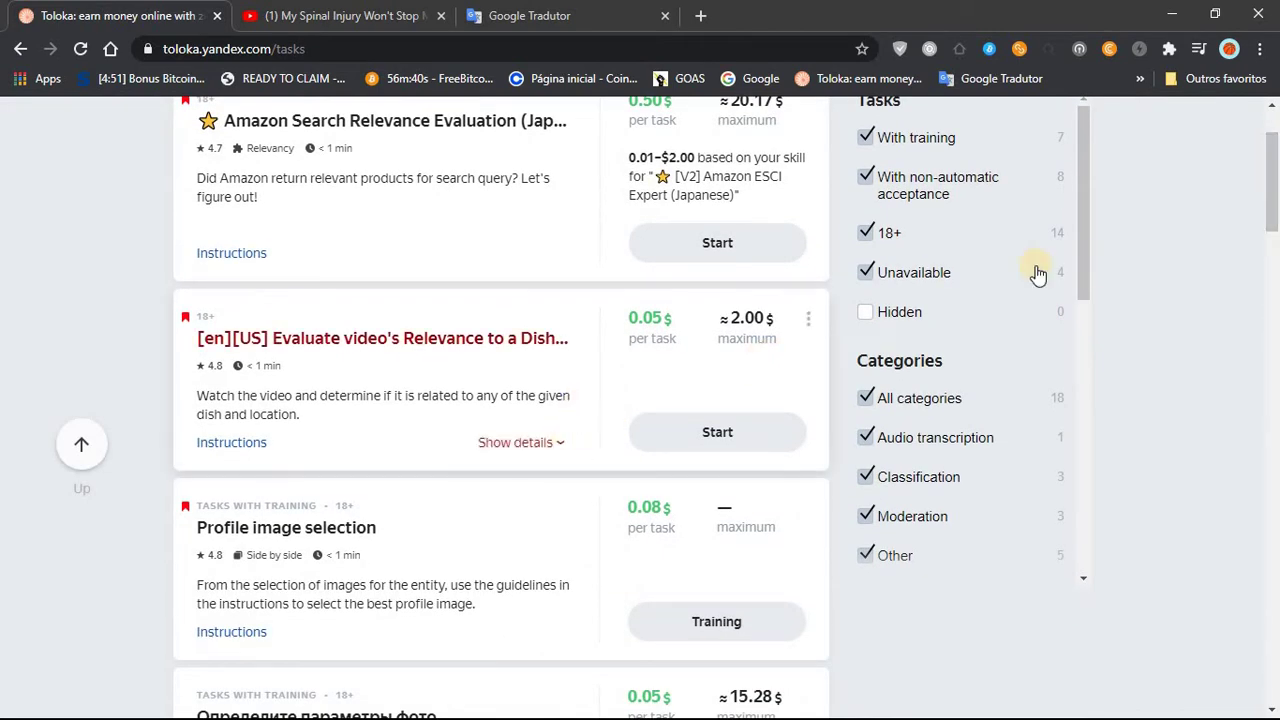
pyautogui.scroll(1, 1276, 197)
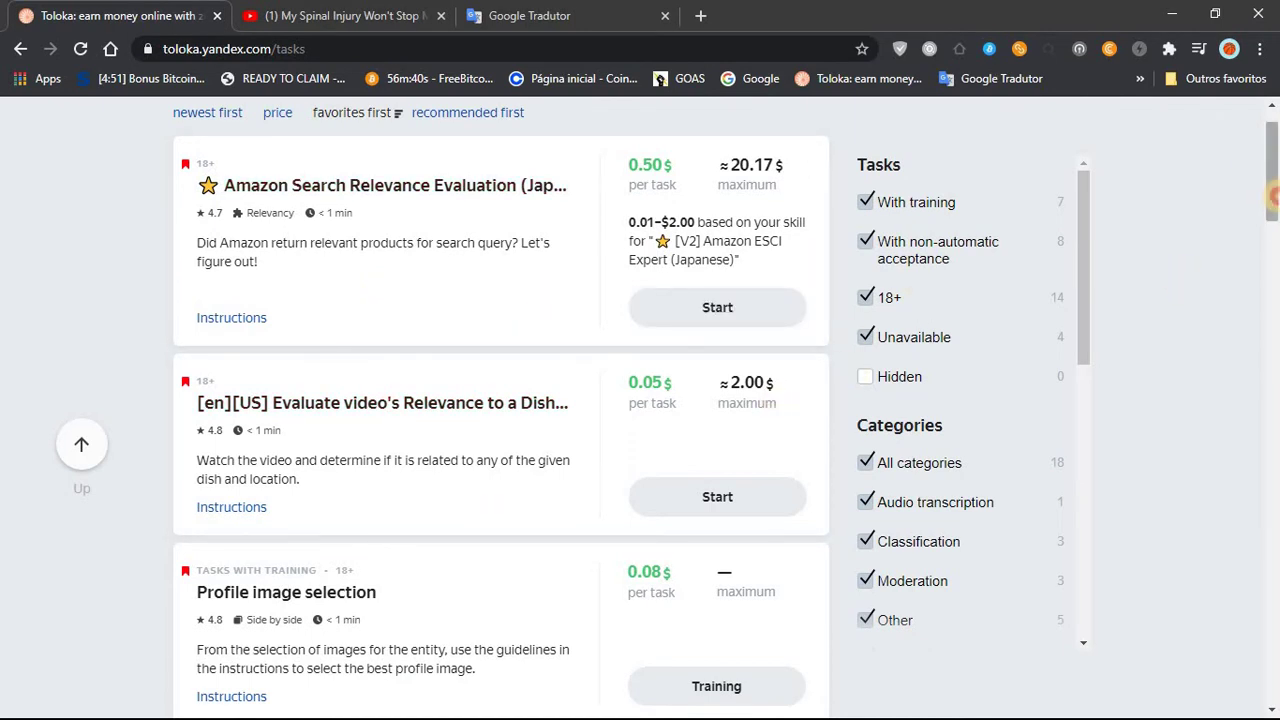
pyautogui.moveTo(1272, 196); pyautogui.dragTo(1272, 238)
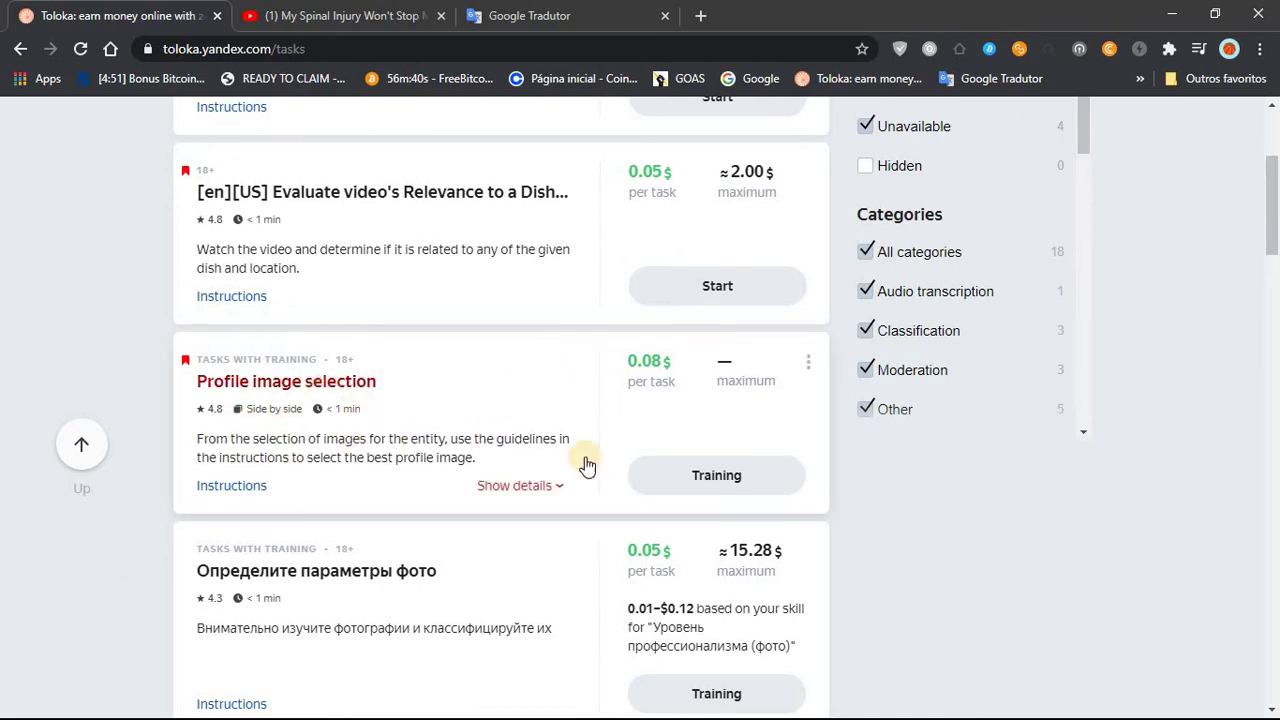
pyautogui.click(703, 477)
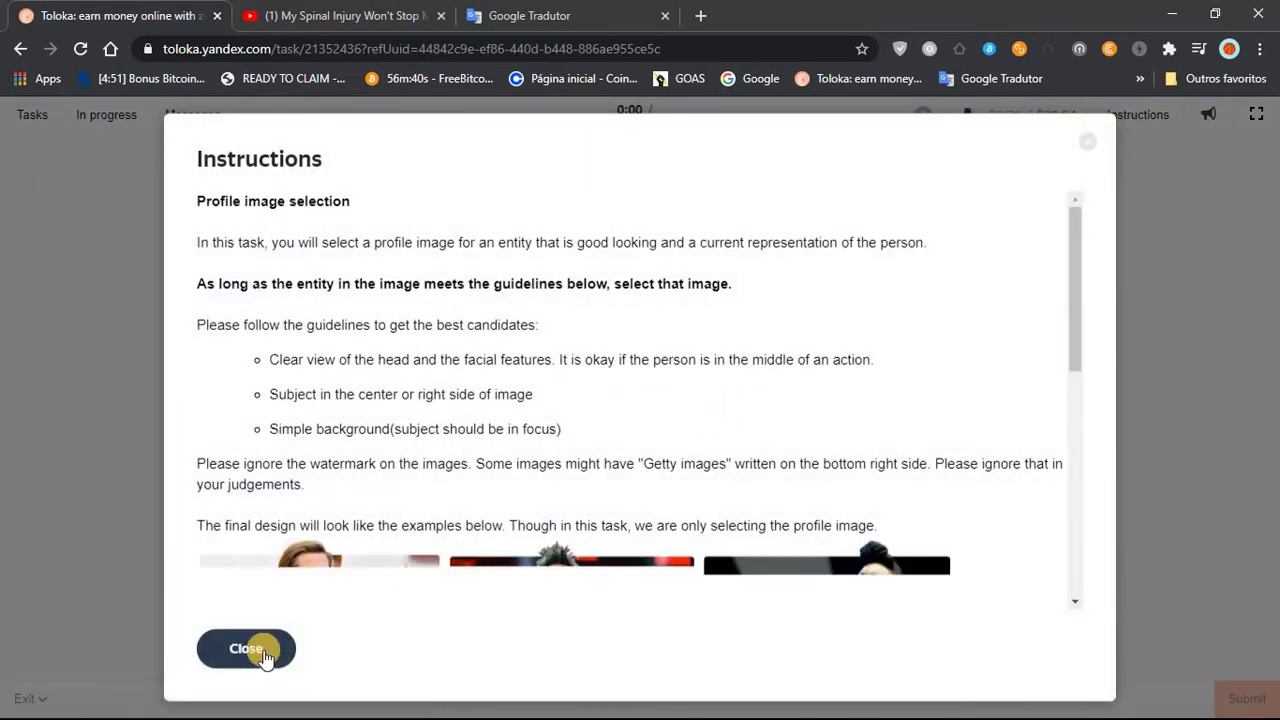
pyautogui.click(258, 650)
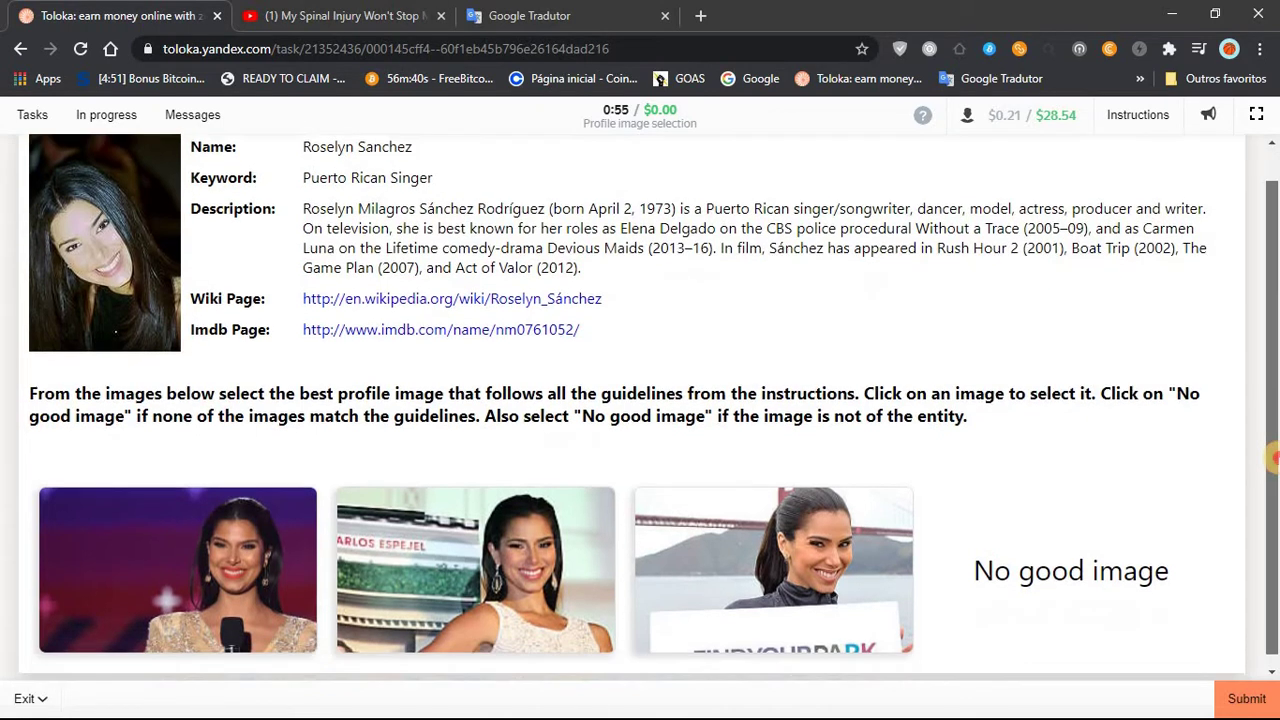
# Reopen the task instructions and translate the three guidelines for the best candidates into Portuguese in Google Translate.
pyautogui.moveTo(1273, 407); pyautogui.dragTo(1276, 503)
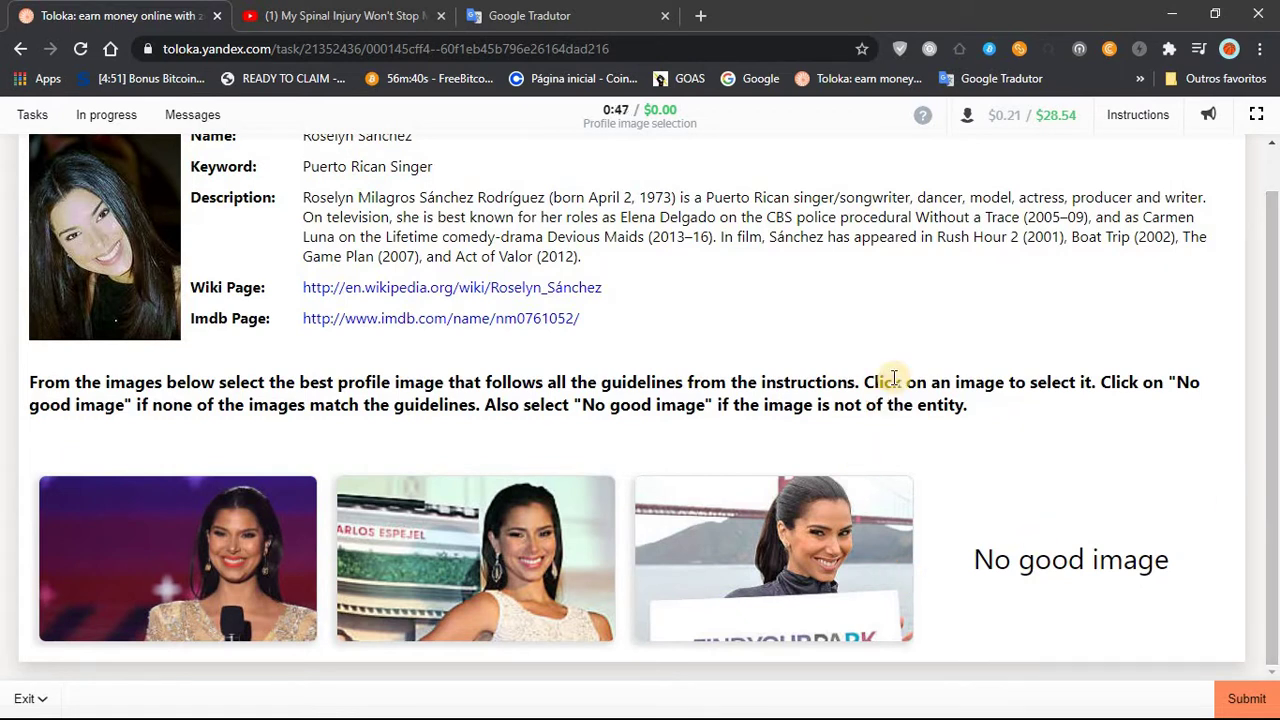
pyautogui.click(1097, 124)
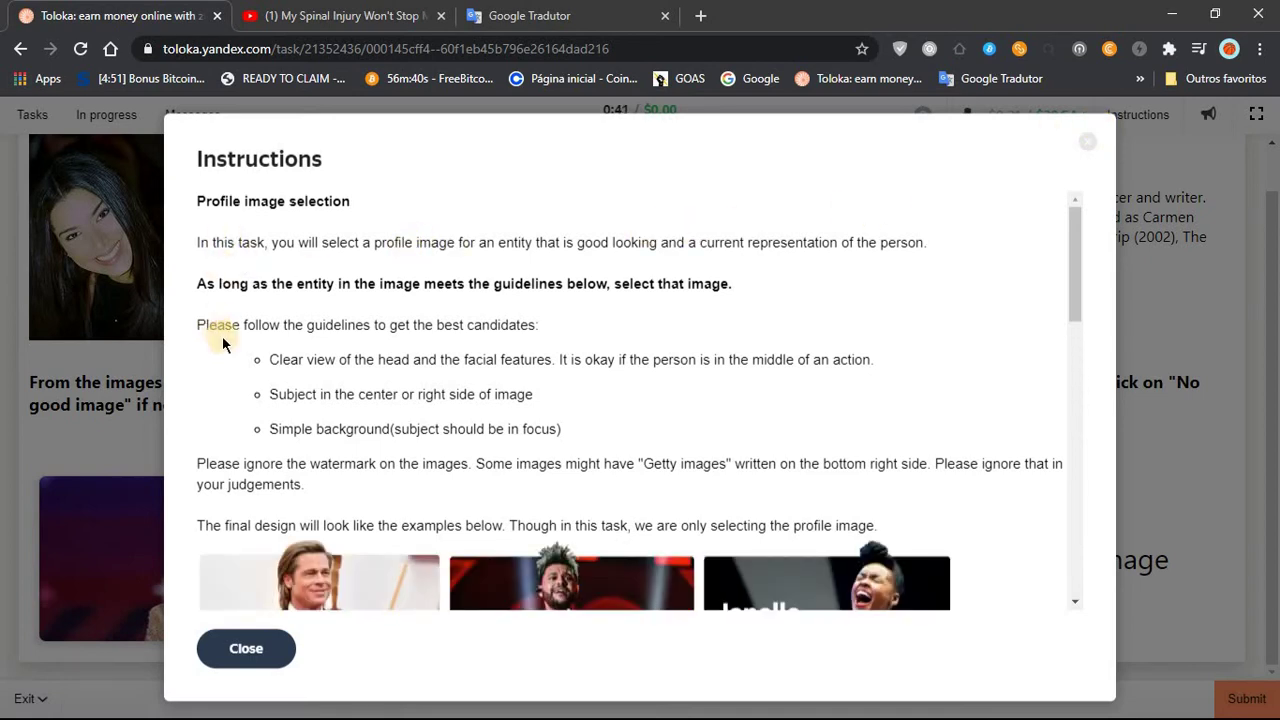
pyautogui.moveTo(259, 363); pyautogui.dragTo(579, 445)
pyautogui.hotkey('ctrl', 'c')
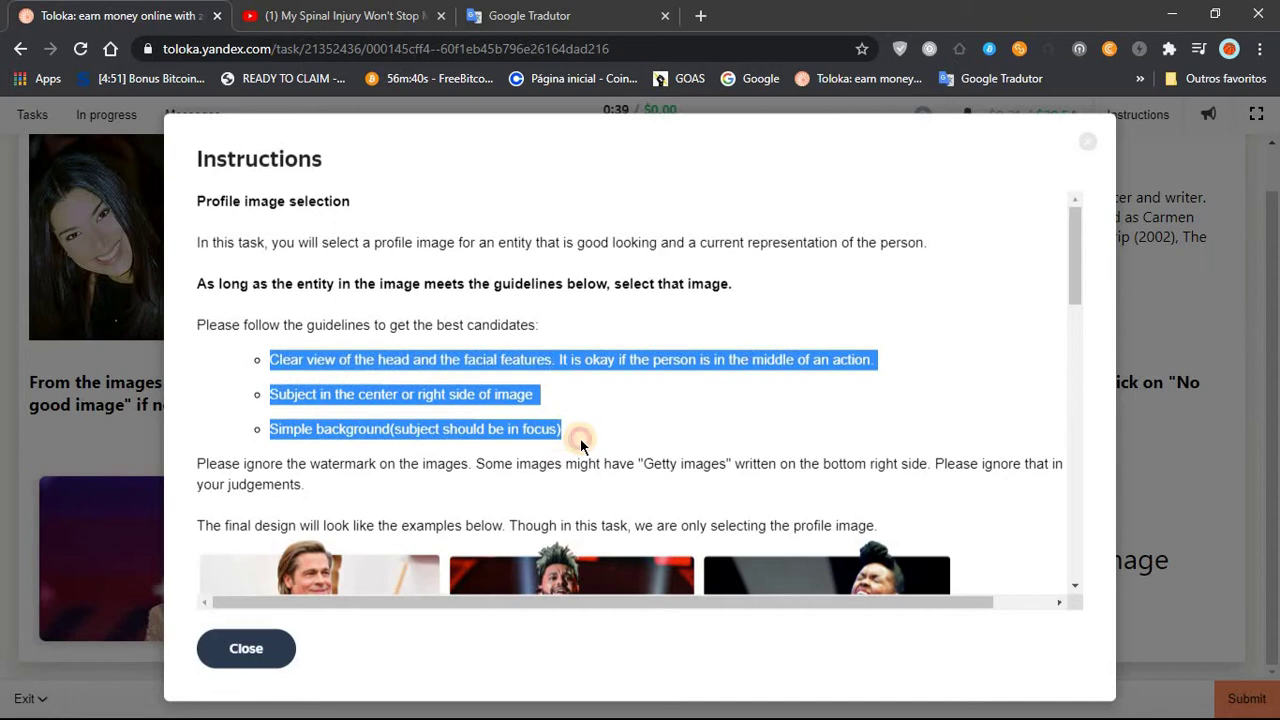
pyautogui.click(586, 22)
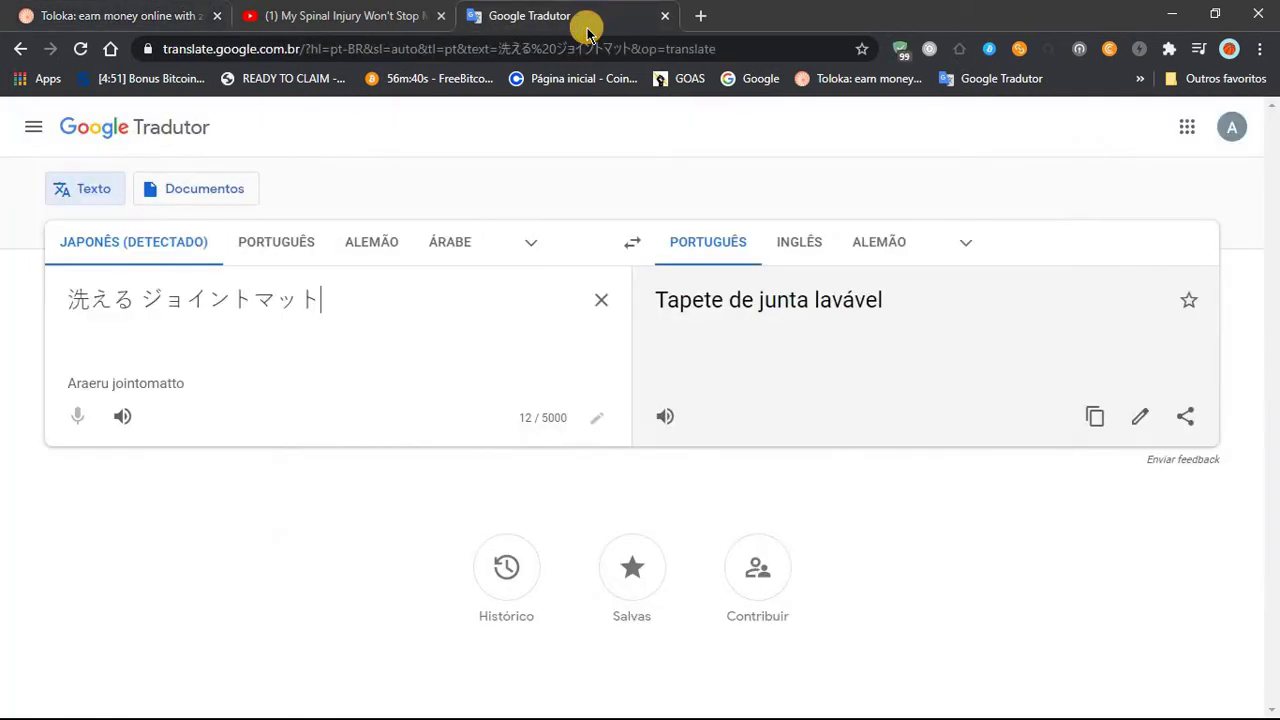
pyautogui.hotkey('ctrl', 'a')
pyautogui.hotkey('ctrl', 'v')
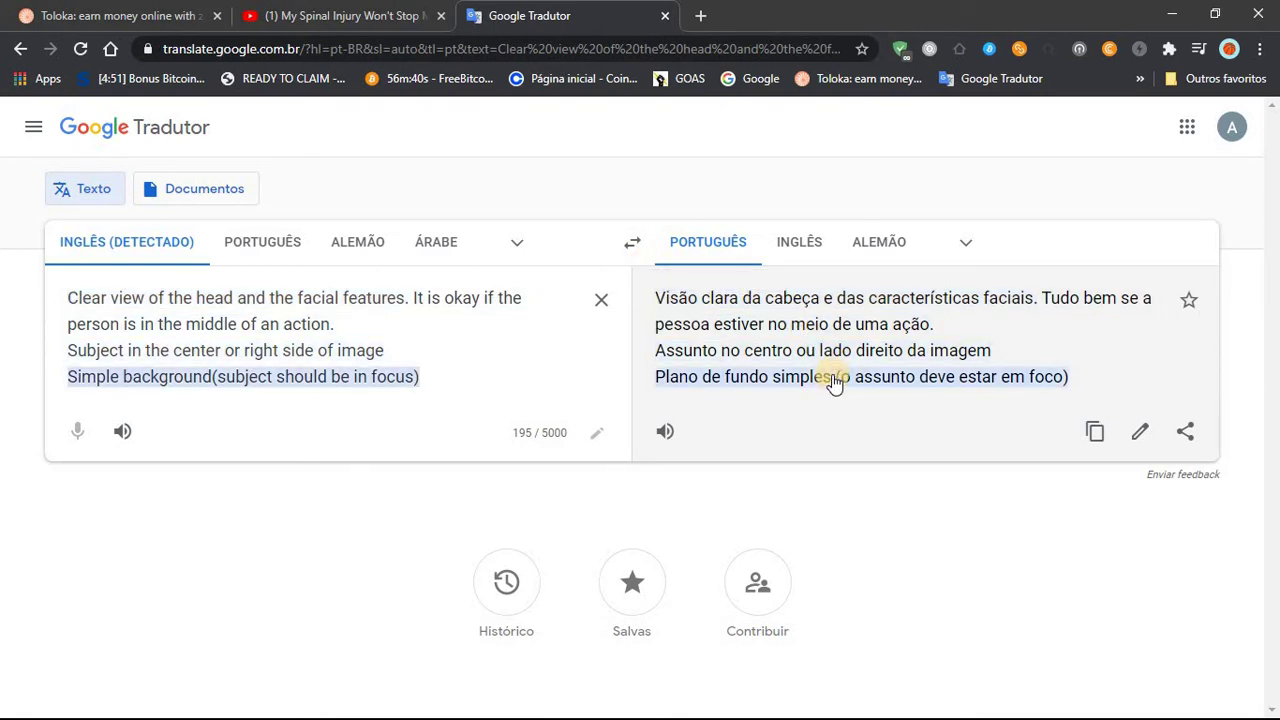
# Return to the Toloka task instructions and close the leftover YouTube video page.
pyautogui.click(330, 22)
pyautogui.click(60, 15)
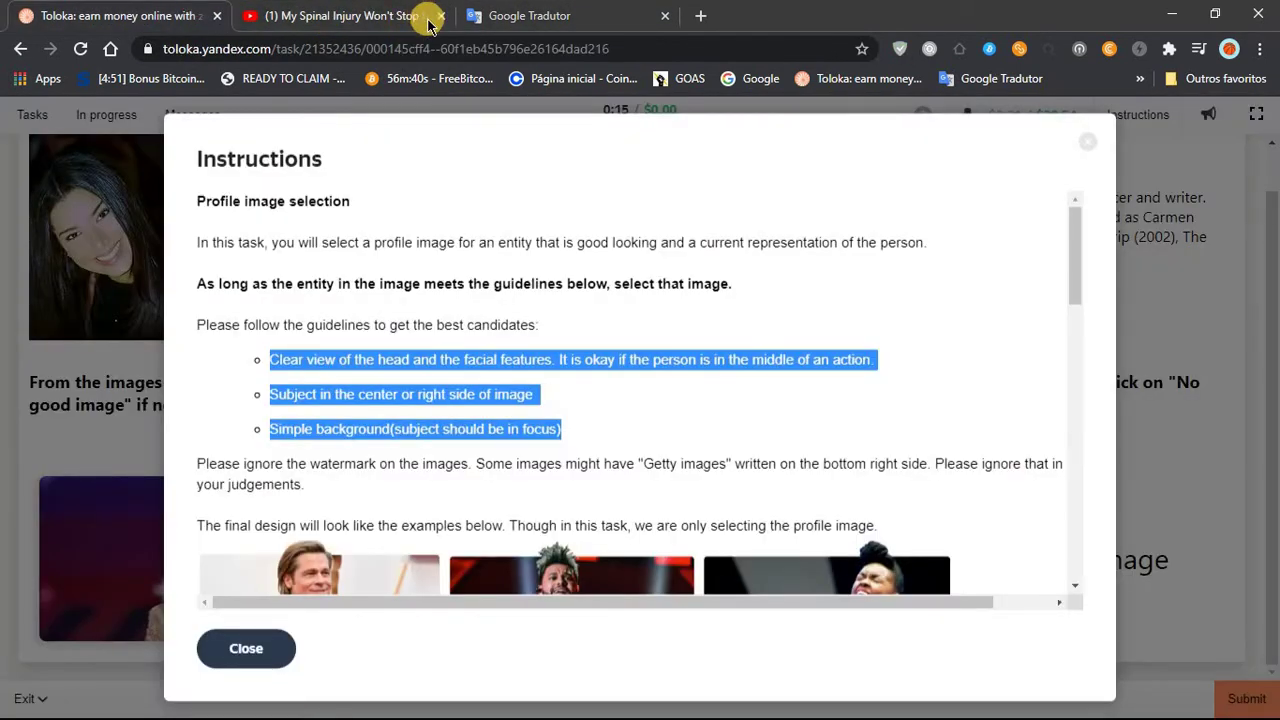
pyautogui.click(441, 16)
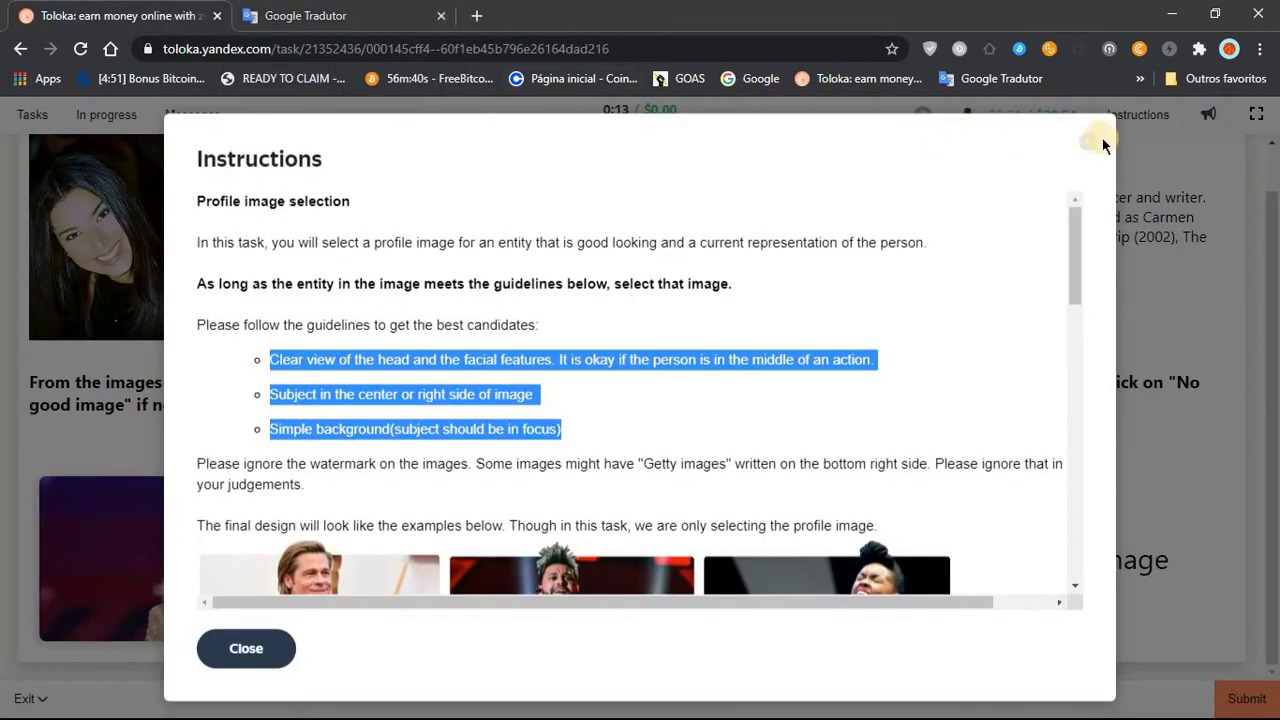
# Load a new profile image task in place of the expired one and review the instructions' bad and good examples before closing them.
pyautogui.moveTo(1075, 272); pyautogui.dragTo(1070, 387)
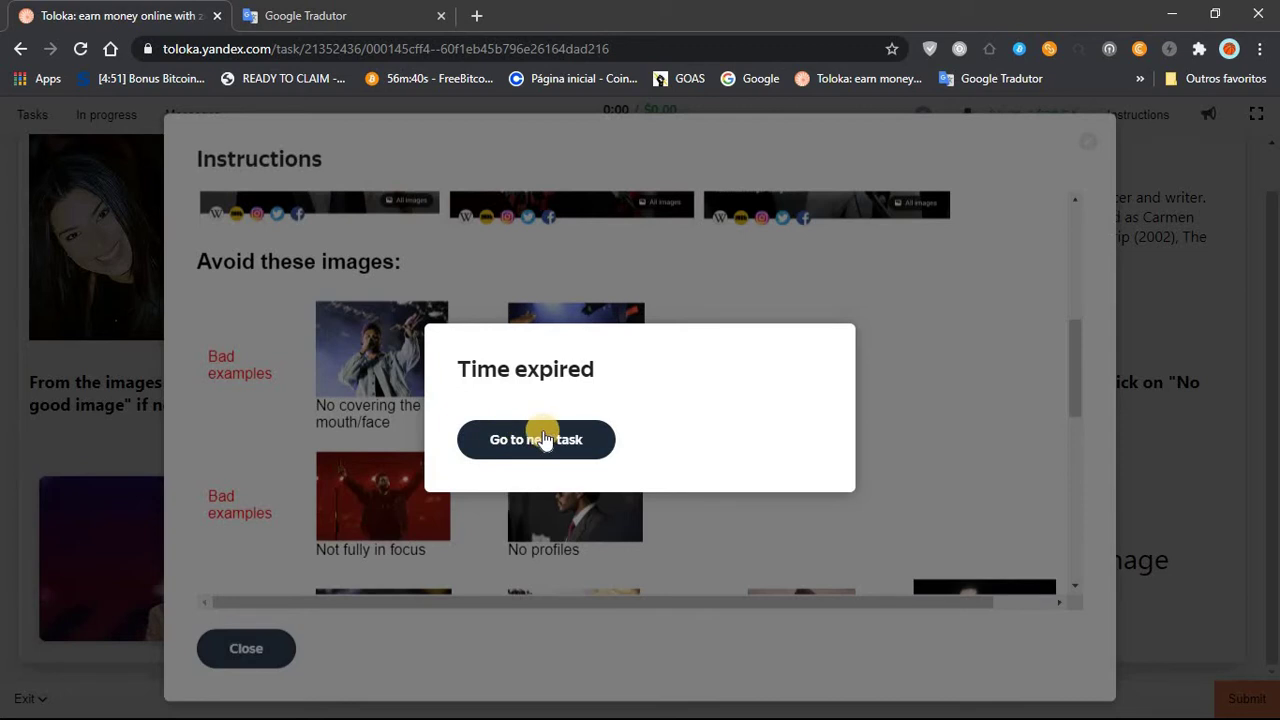
pyautogui.click(544, 440)
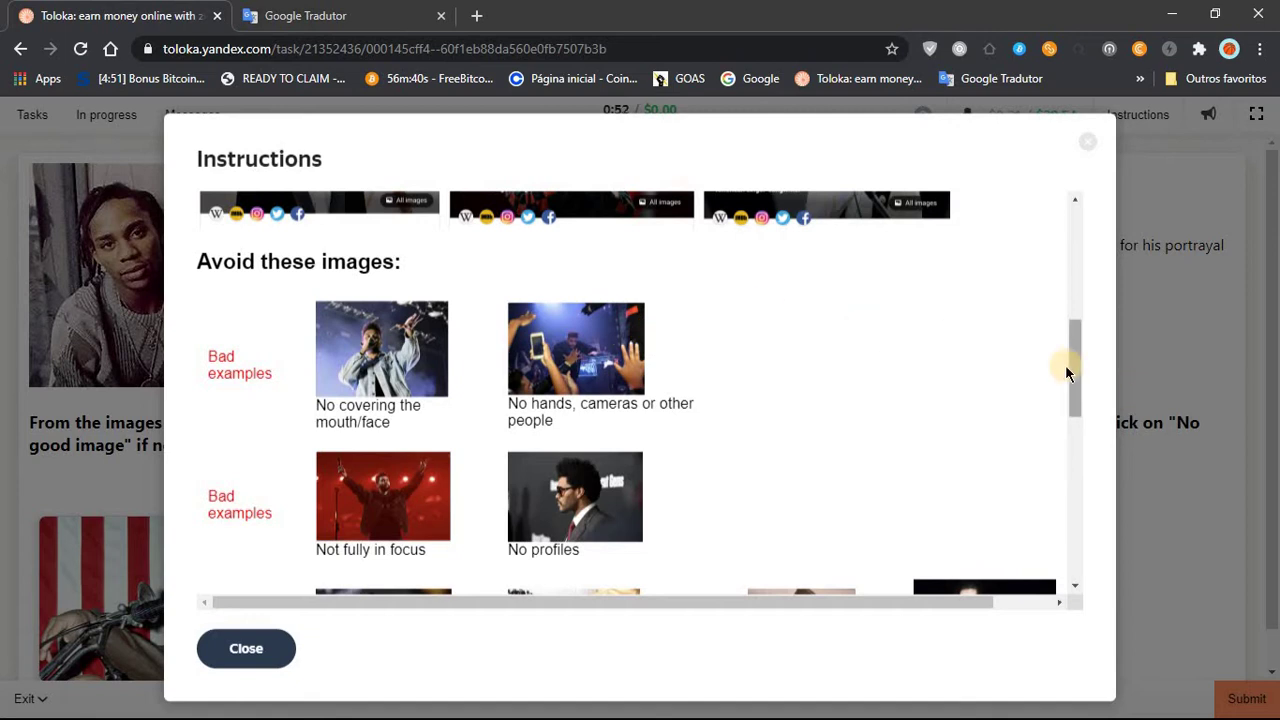
pyautogui.moveTo(1071, 373); pyautogui.dragTo(1079, 405)
pyautogui.scroll(-1, 1077, 428)
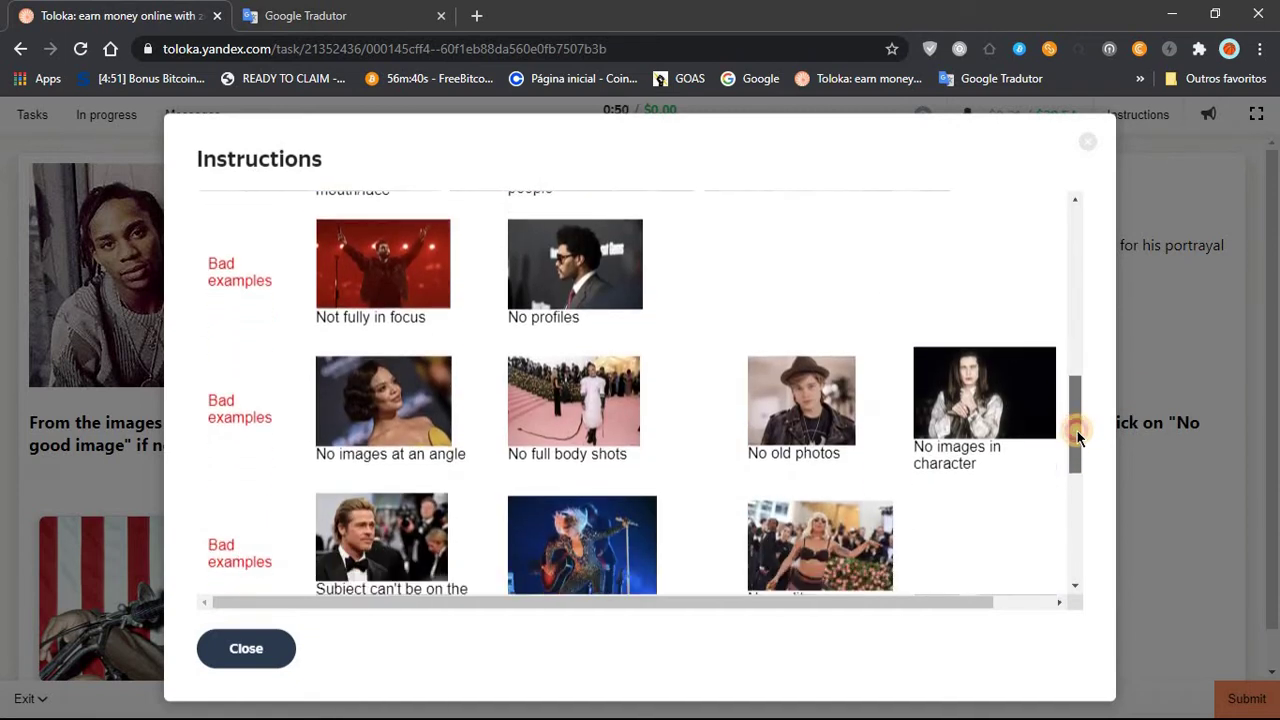
pyautogui.moveTo(1077, 429); pyautogui.dragTo(1078, 535)
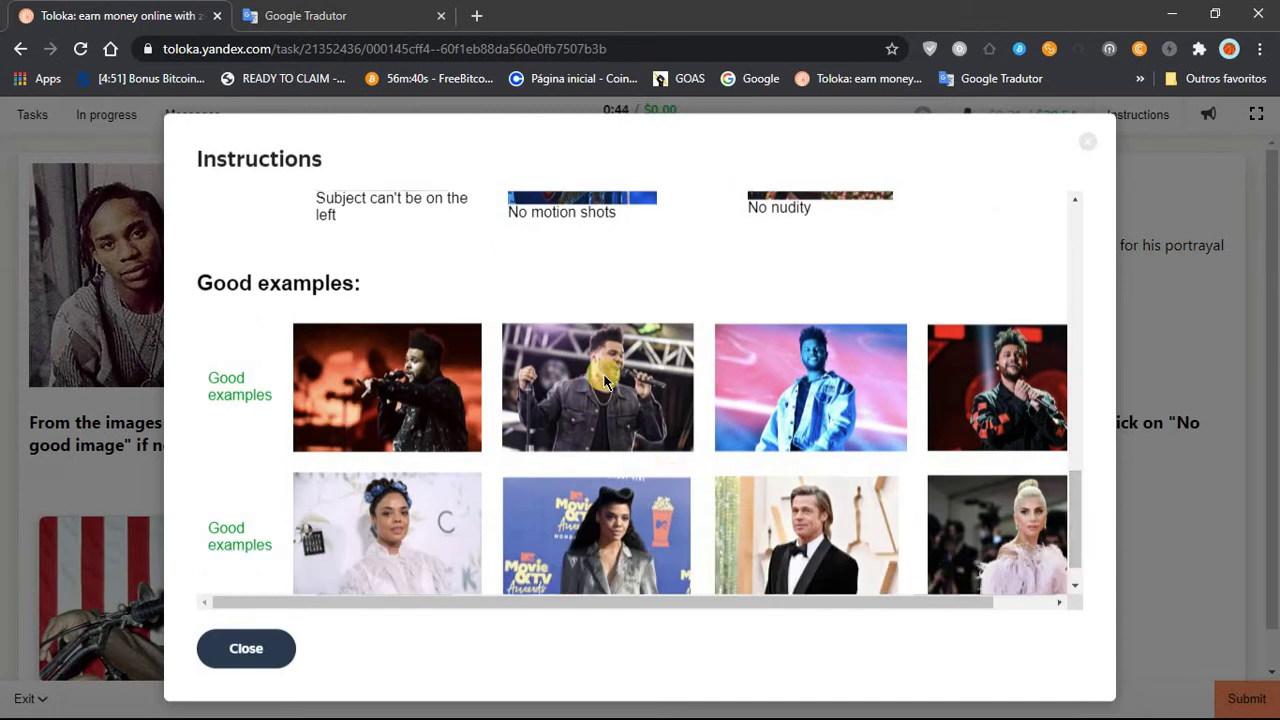
pyautogui.moveTo(1070, 496); pyautogui.dragTo(1070, 503)
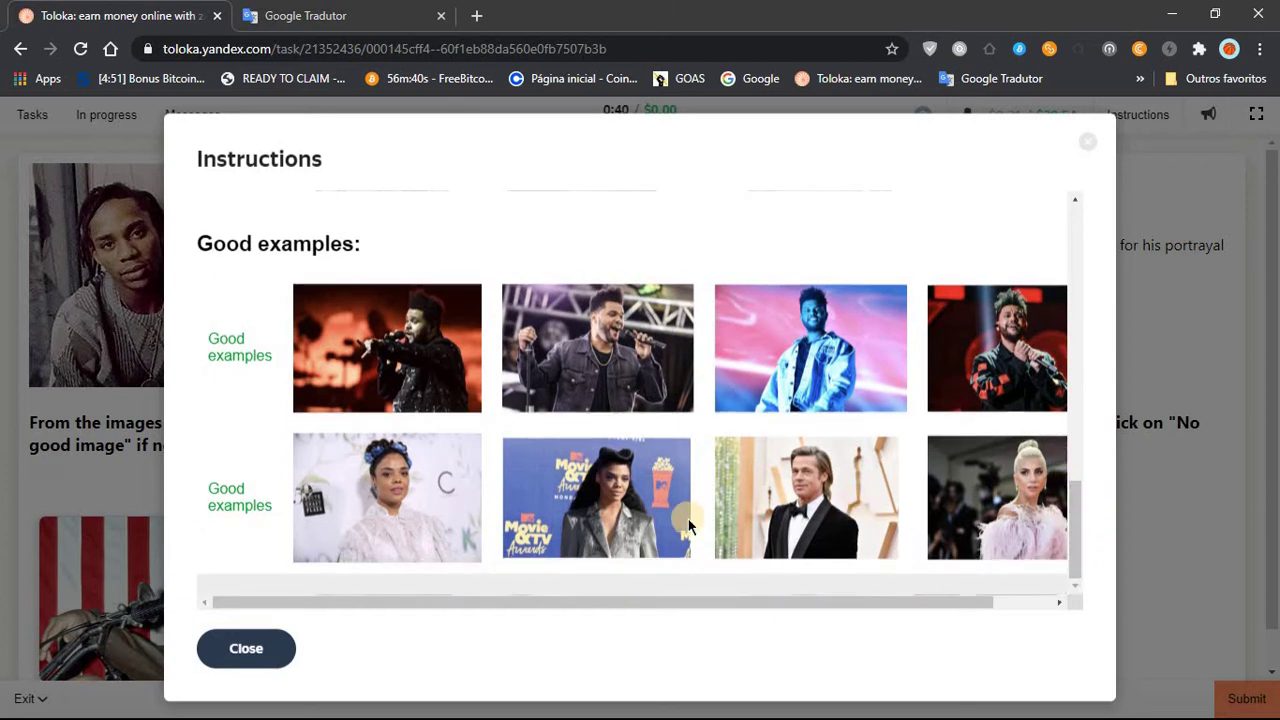
pyautogui.click(240, 655)
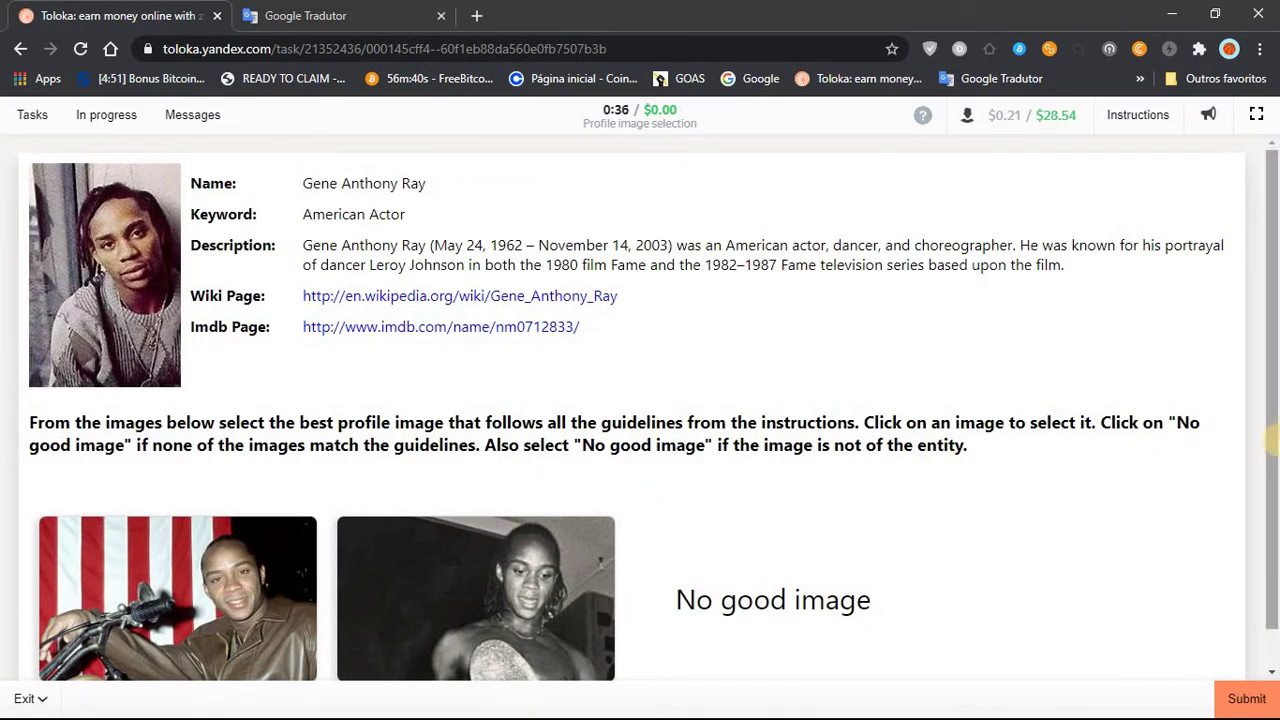
# Select the colour photo with the motorcycle and striped flag as the American actor's best profile image and submit the answer.
pyautogui.moveTo(1272, 451); pyautogui.dragTo(1272, 490)
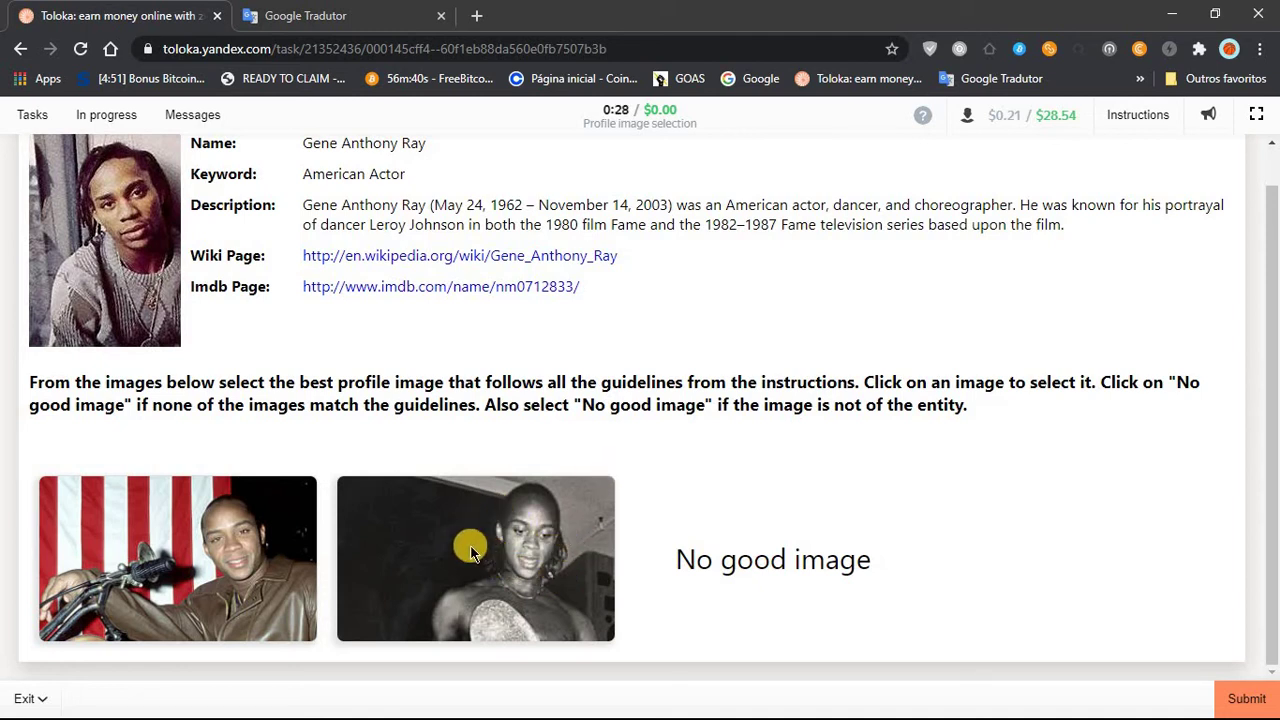
pyautogui.click(255, 575)
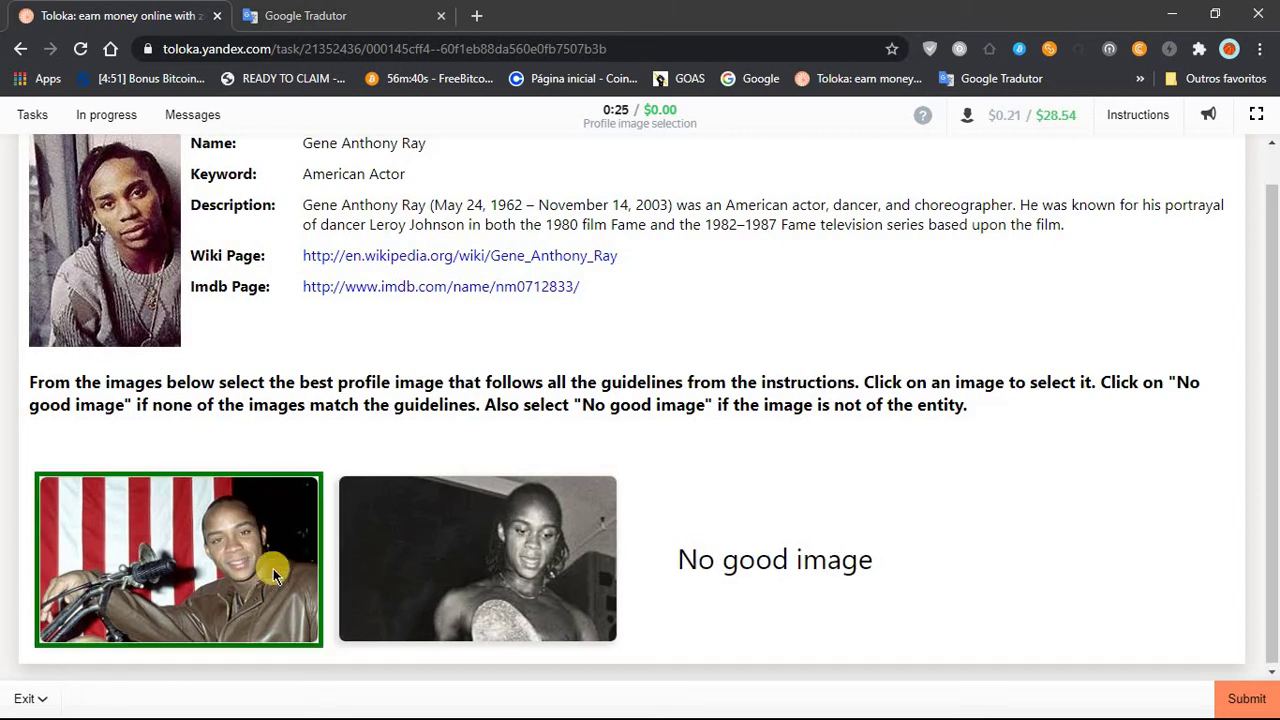
pyautogui.click(1236, 692)
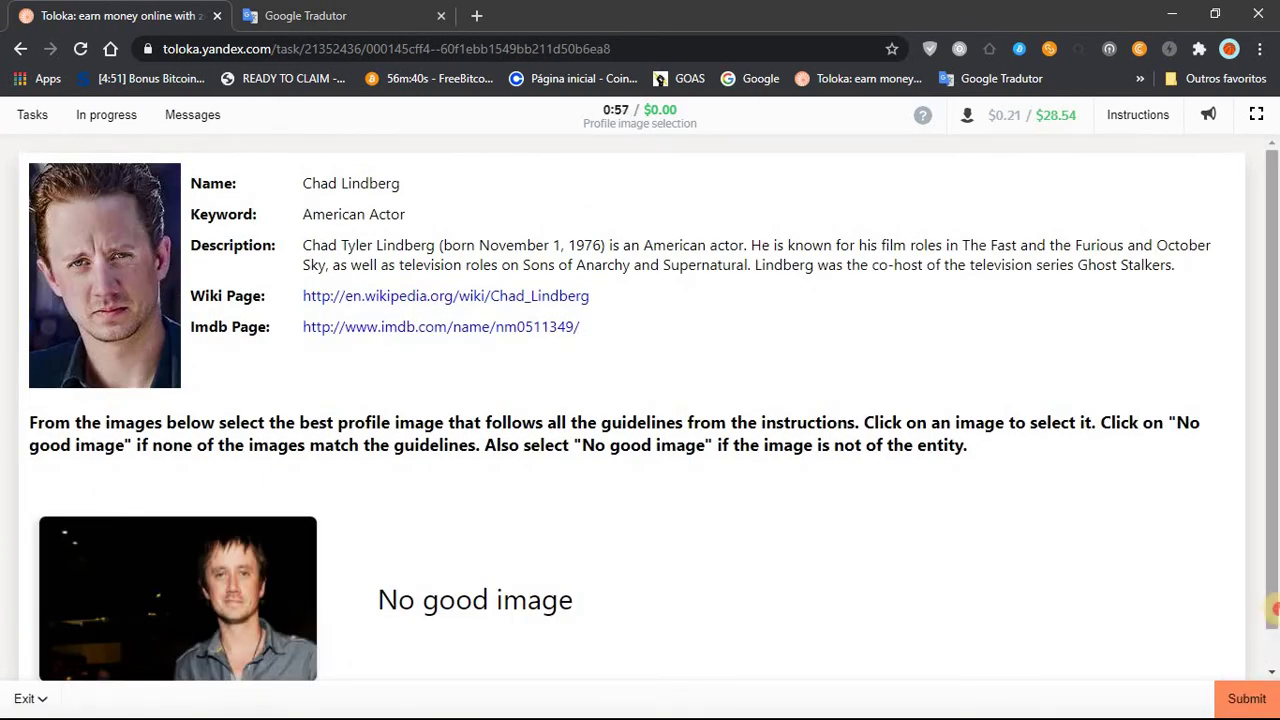
# Select the only offered photo, the man in a grey shirt on a dark background, for Chad Lindberg and submit the answer.
pyautogui.moveTo(1274, 623); pyautogui.dragTo(1274, 652)
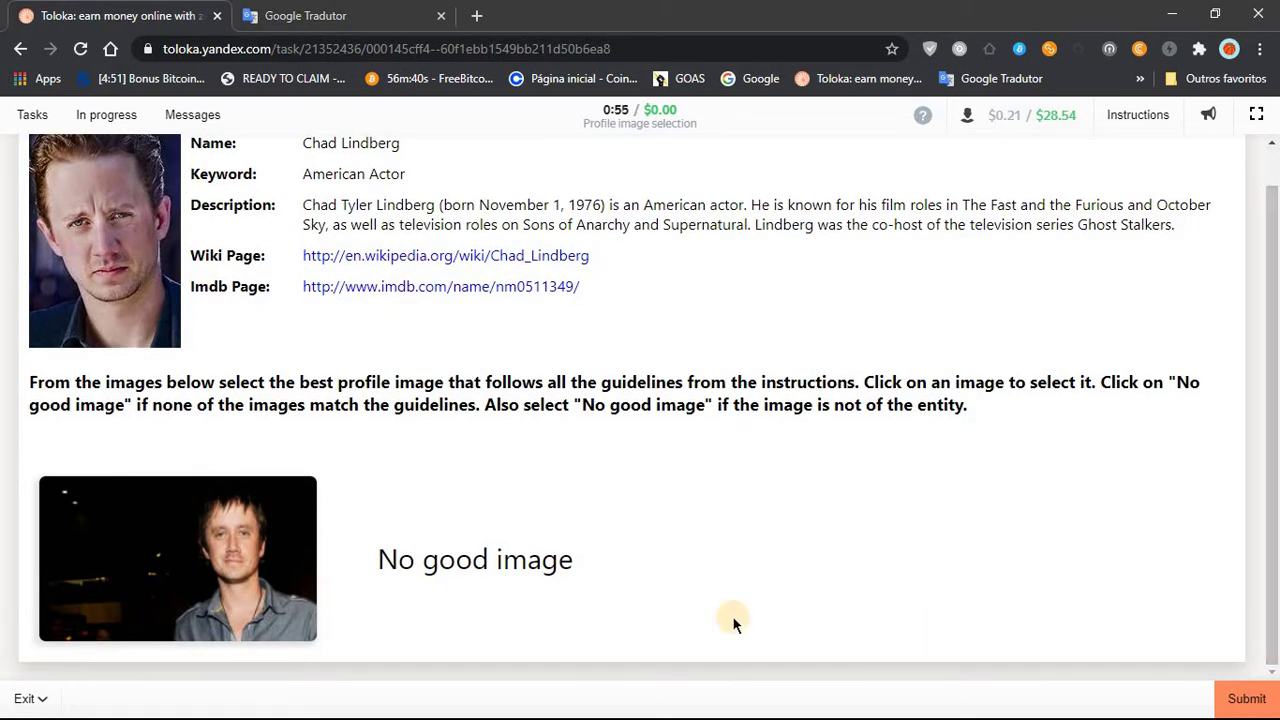
pyautogui.click(258, 522)
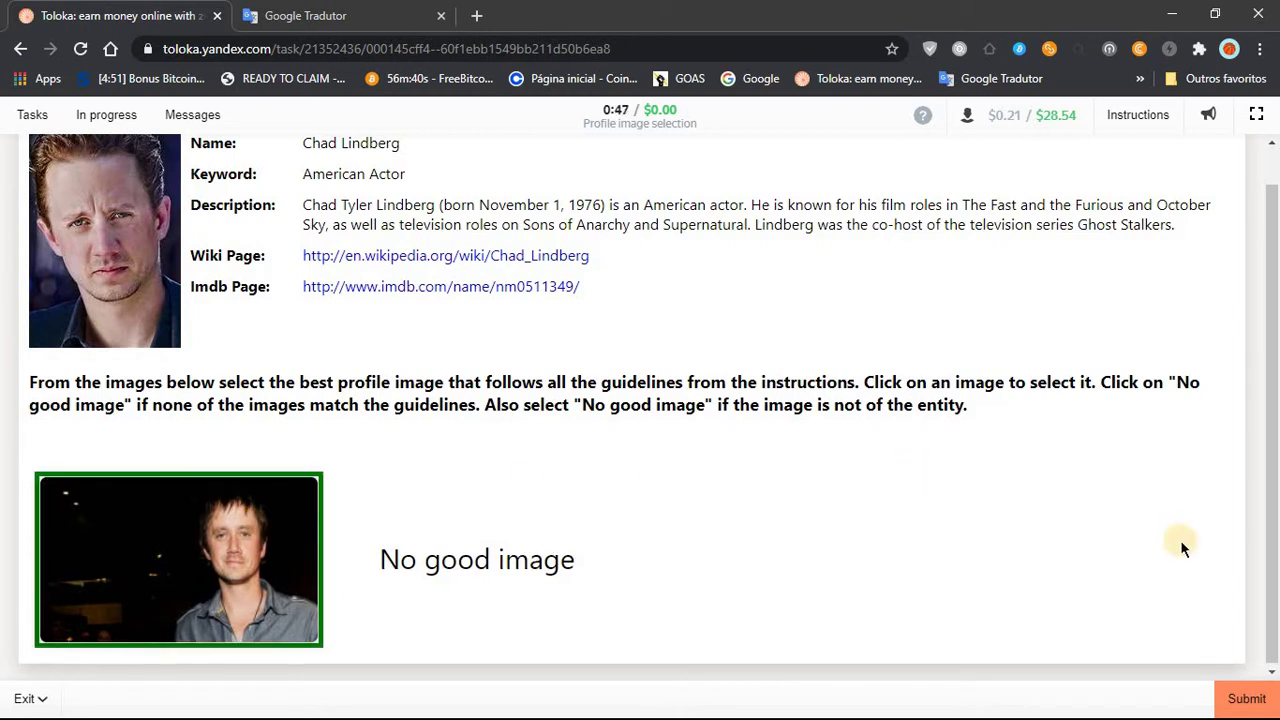
pyautogui.click(1254, 698)
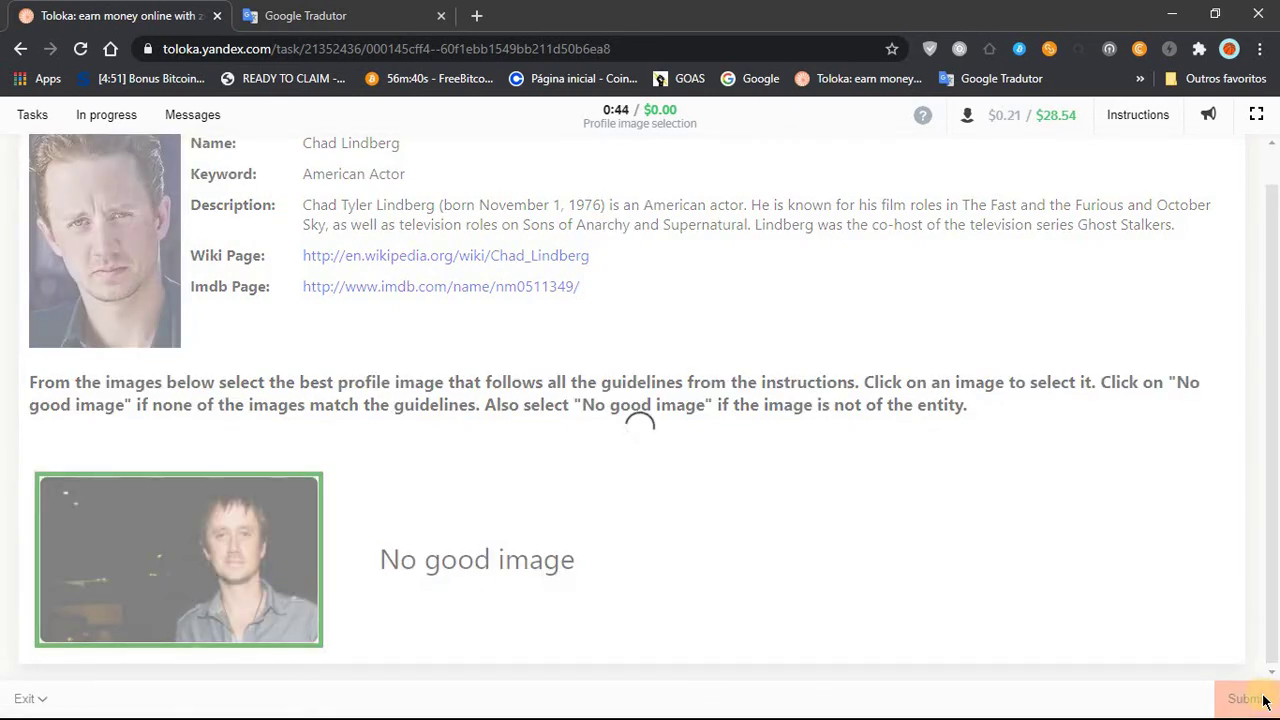
pyautogui.click(1275, 625)
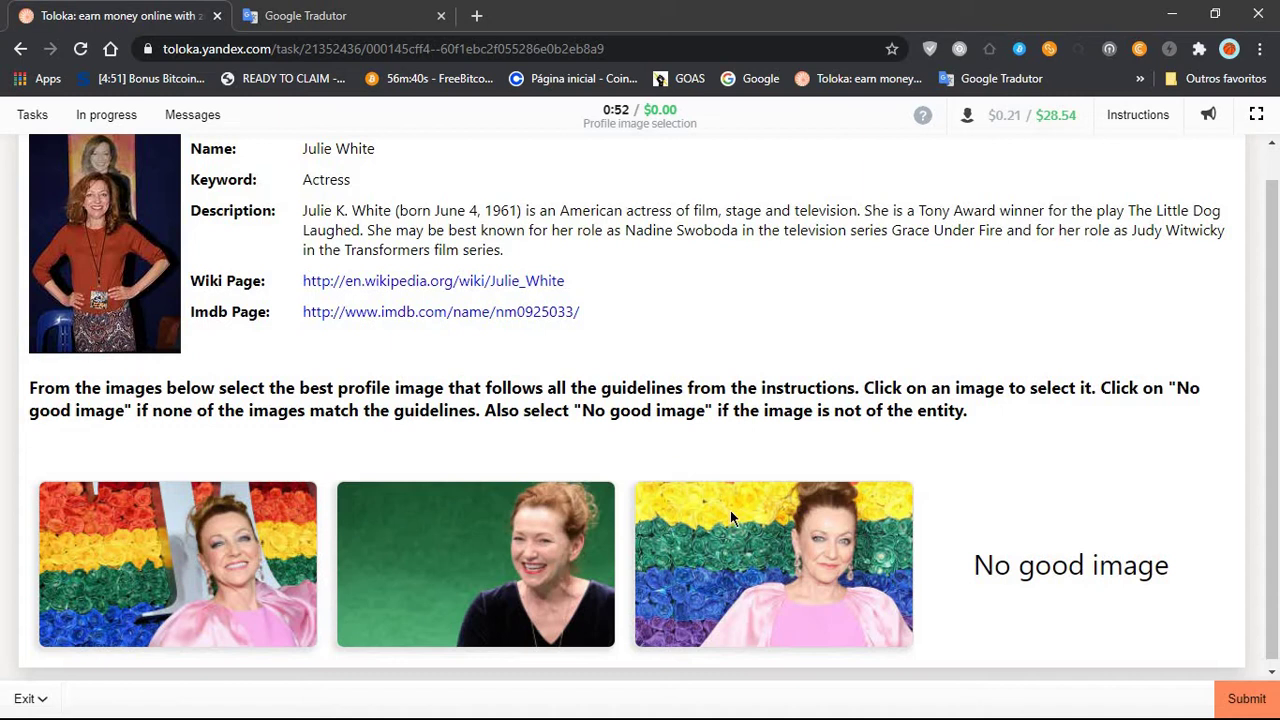
pyautogui.click(808, 566)
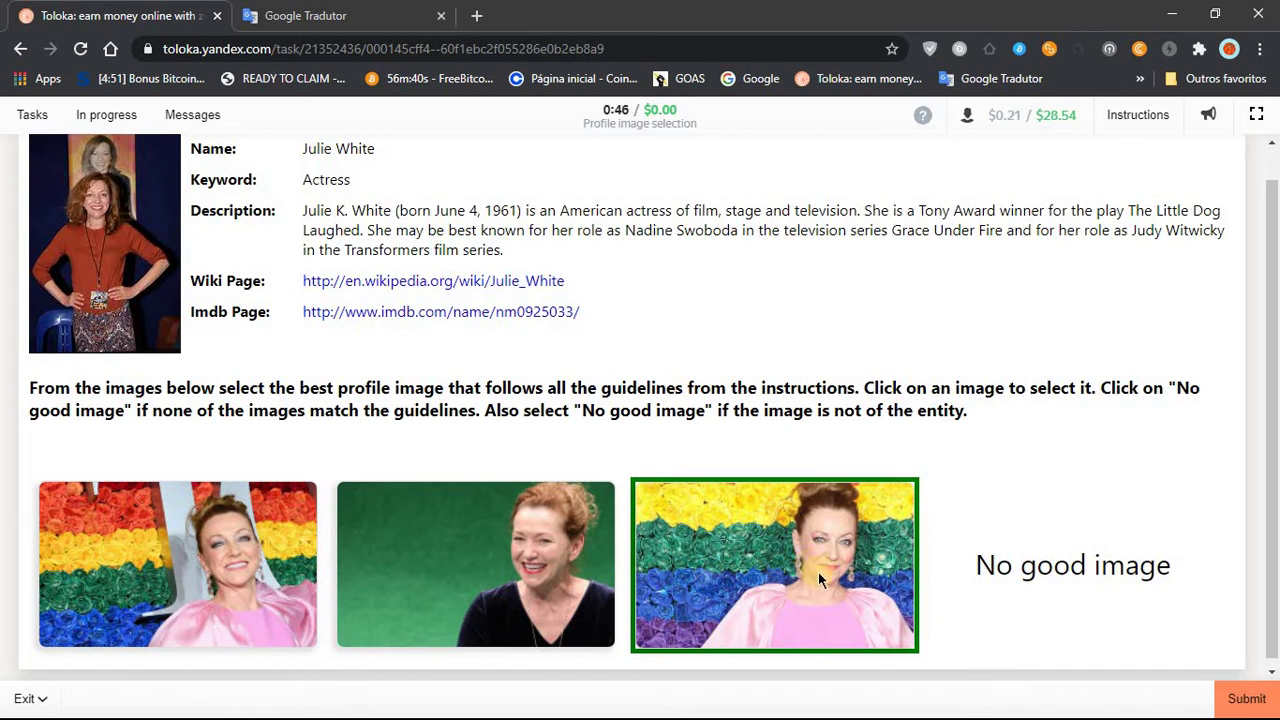
pyautogui.click(1244, 704)
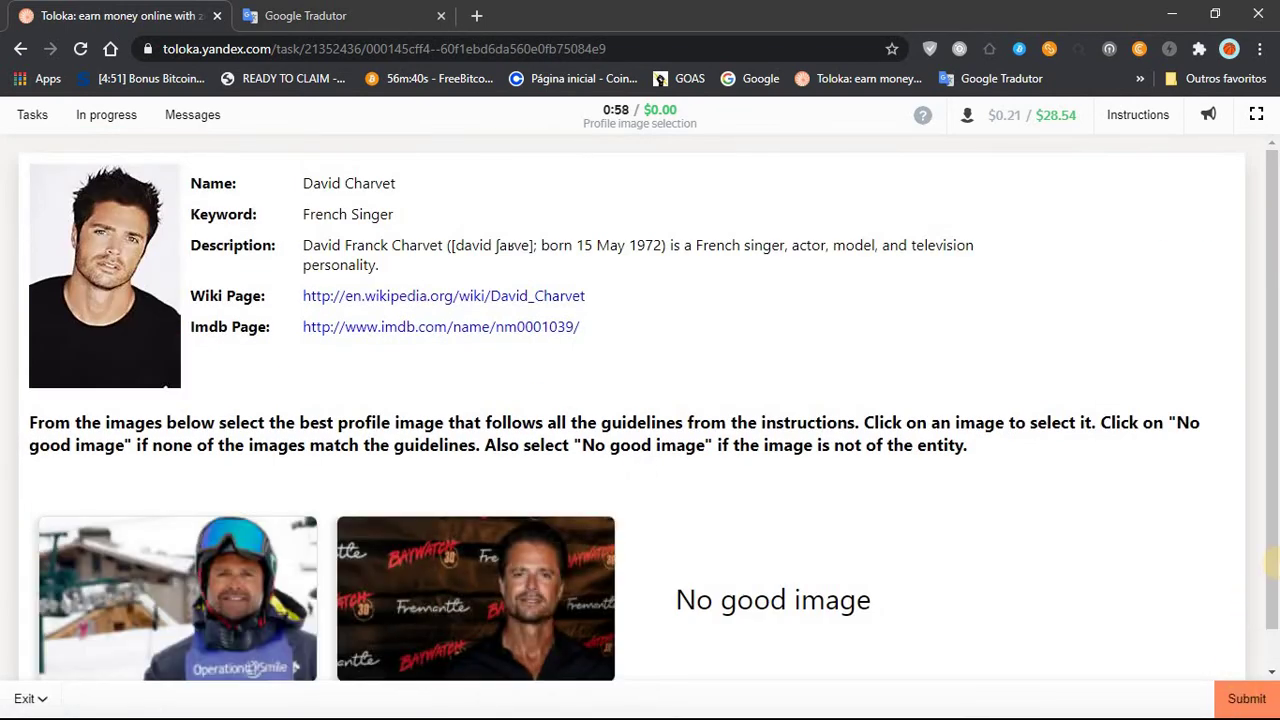
# Select the photo in front of the Baywatch backdrop as David Charvet's best profile image and submit the answer.
pyautogui.scroll(-1, 1273, 612)
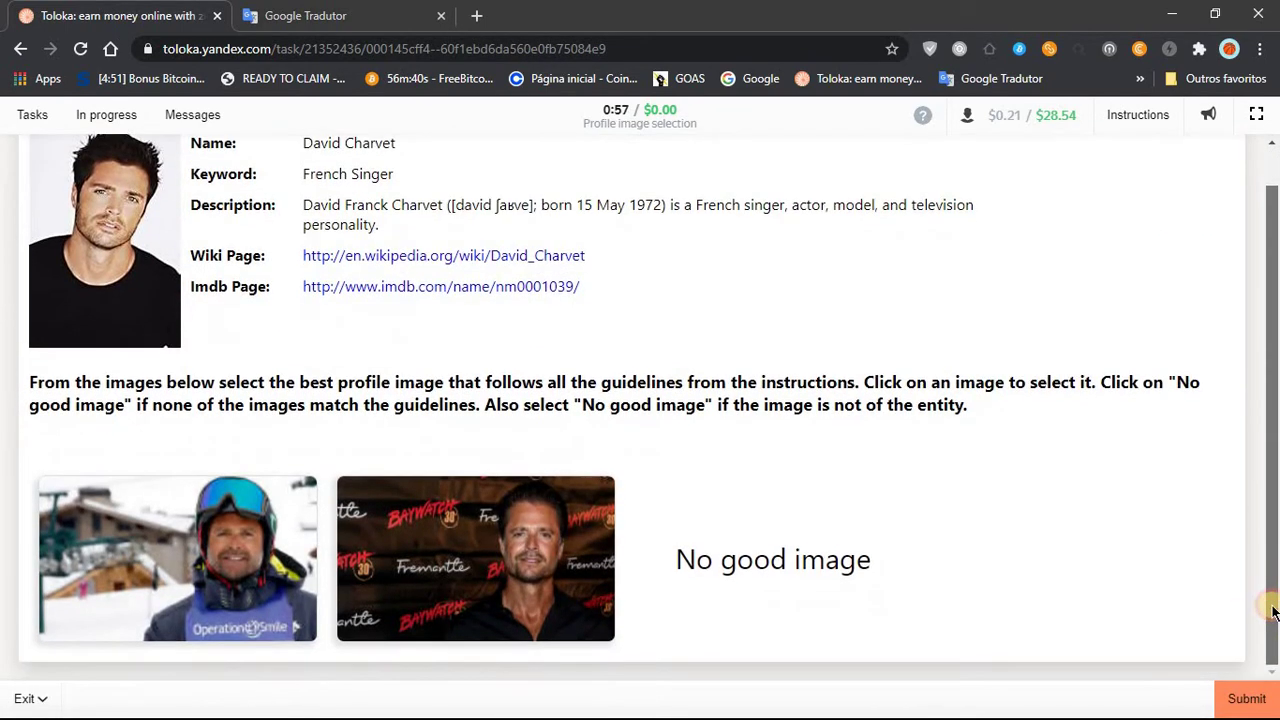
pyautogui.click(609, 581)
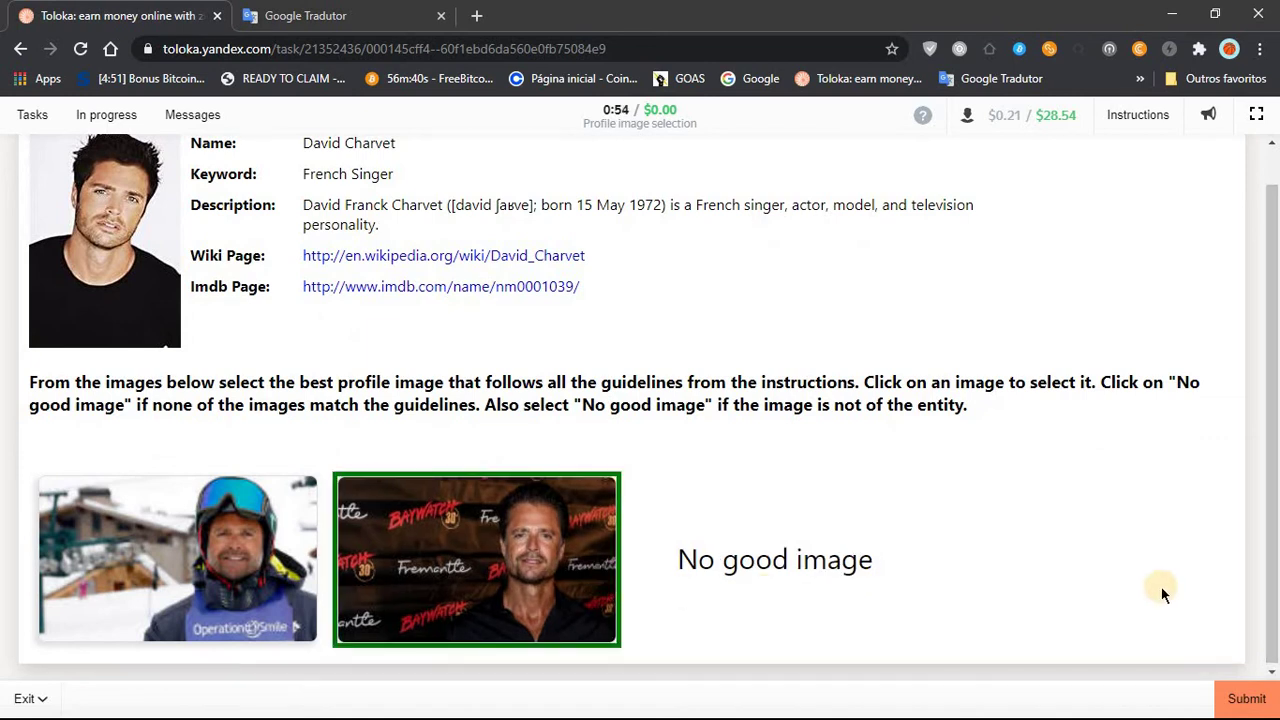
pyautogui.click(1270, 700)
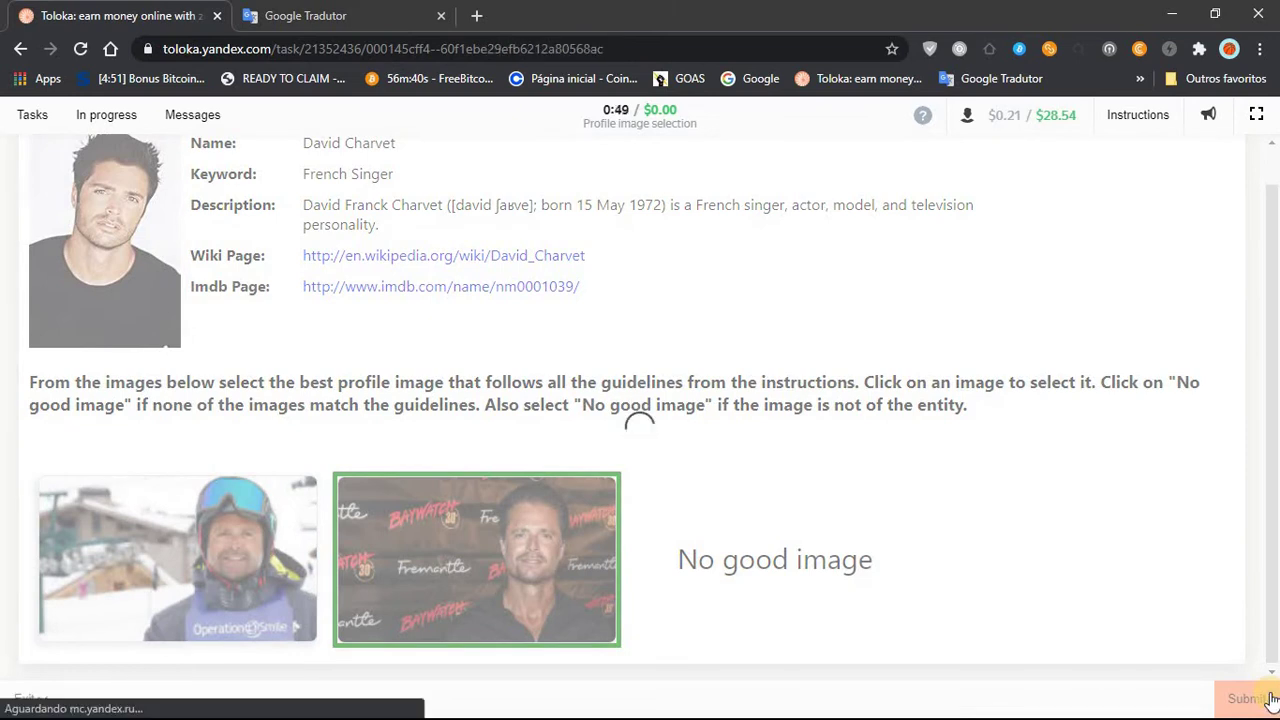
# Try Monica Keena's blue-background photo, switch the choice to the black-dress photo at the amfAR backdrop, and submit the answer.
pyautogui.scroll(-1, 1274, 630)
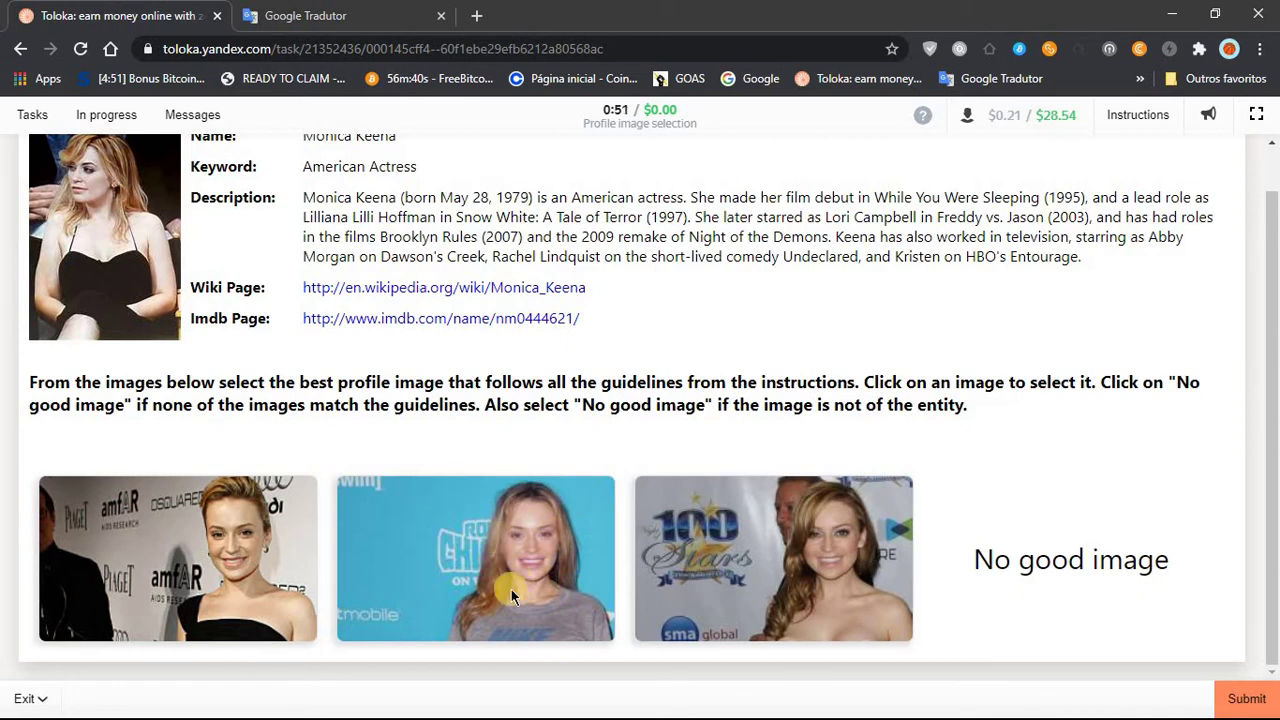
pyautogui.click(497, 537)
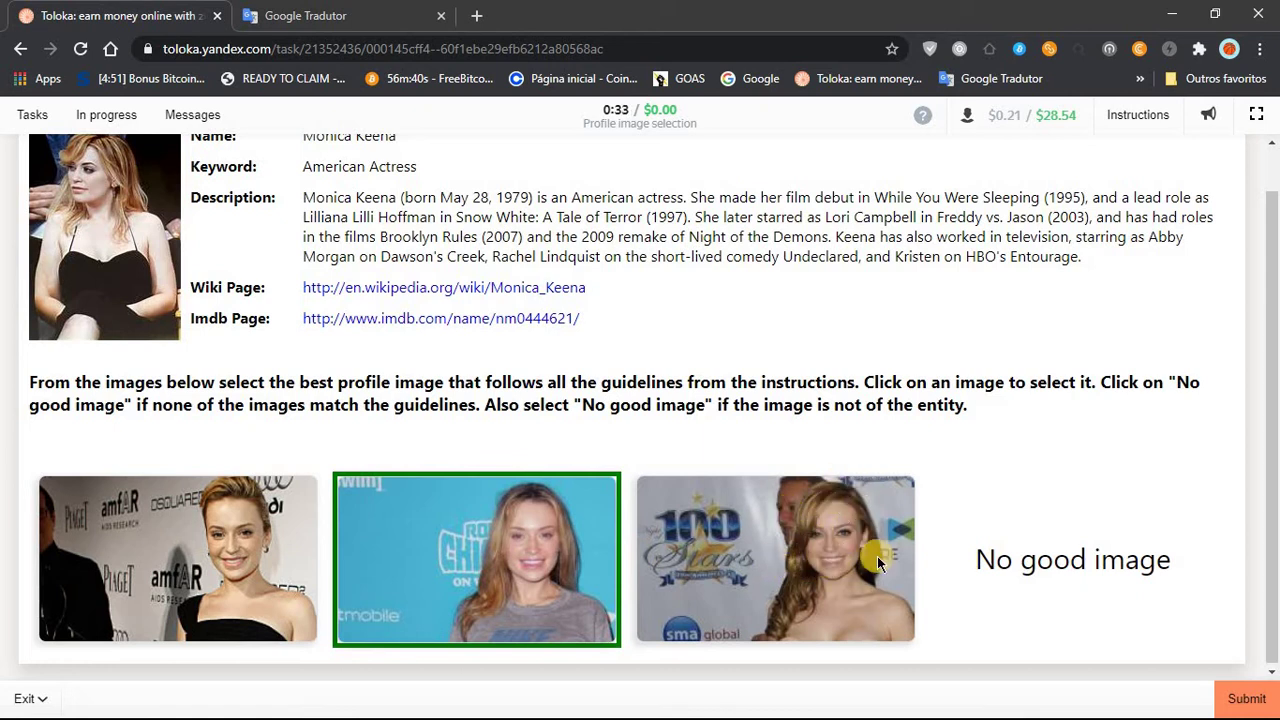
pyautogui.click(286, 508)
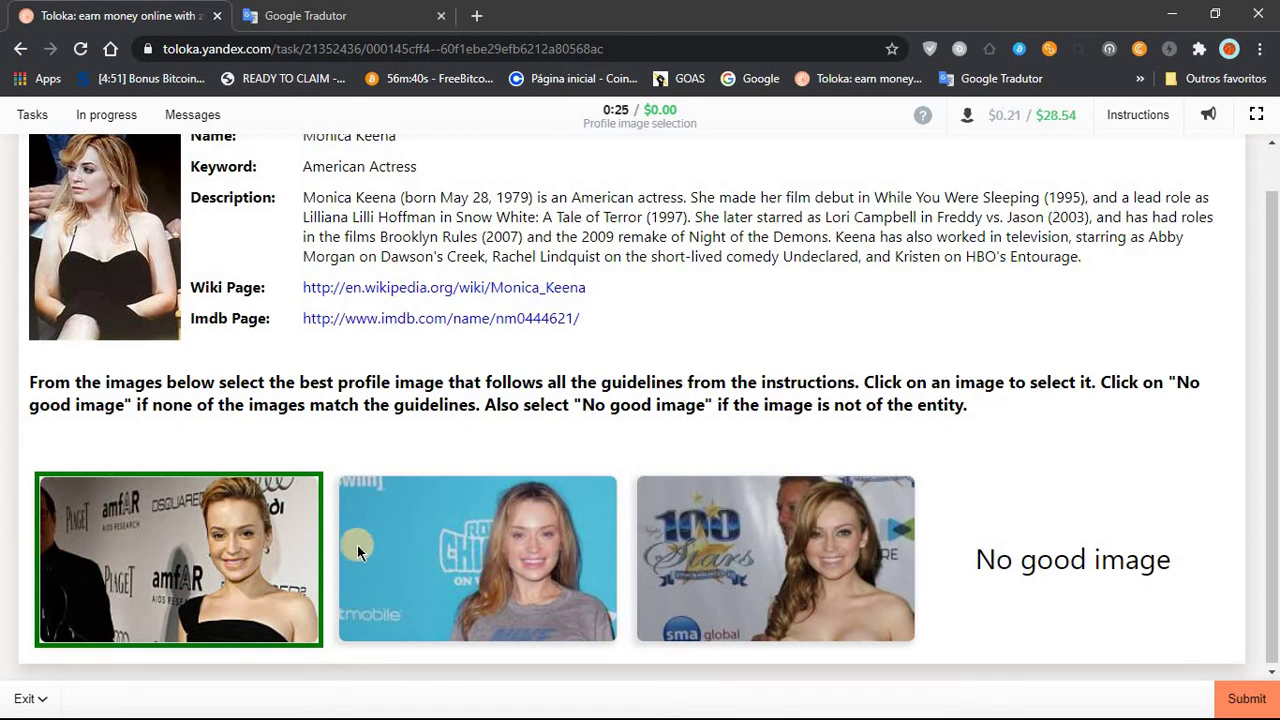
pyautogui.click(1256, 690)
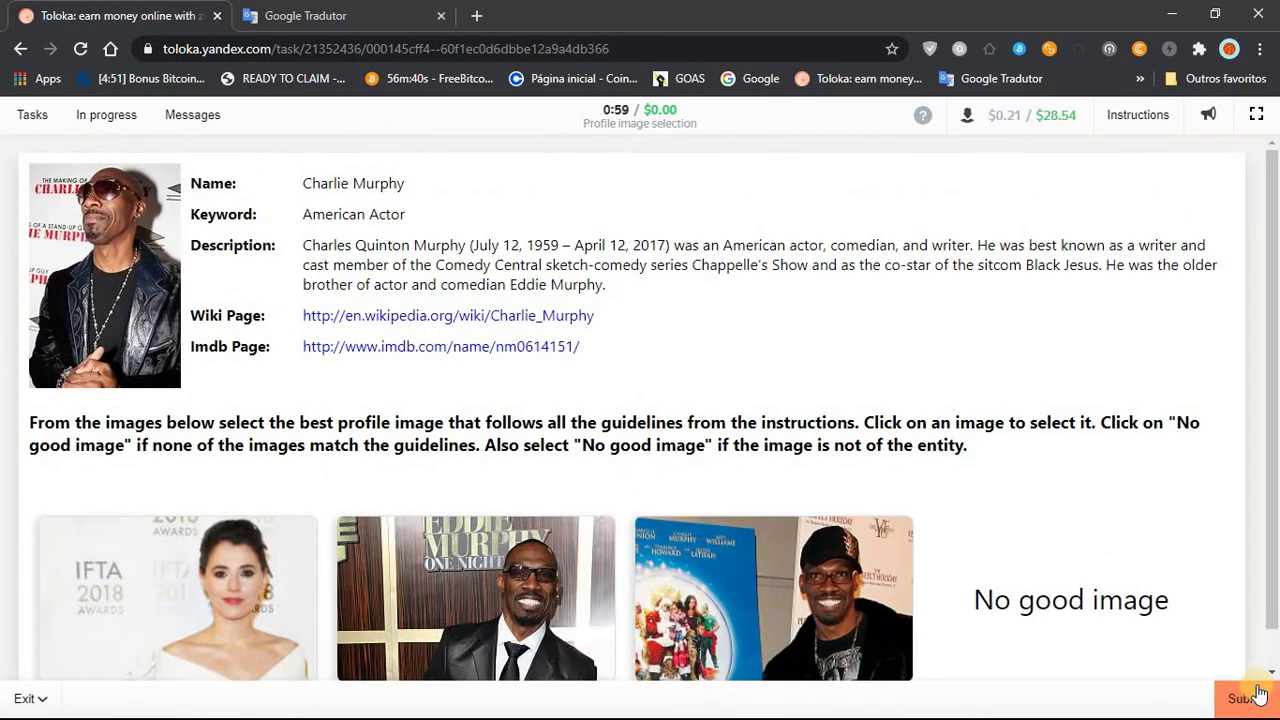
# Select the photo in suit, tie and glasses as Charlie Murphy's best profile image and submit the answer.
pyautogui.moveTo(1275, 530); pyautogui.dragTo(1274, 594)
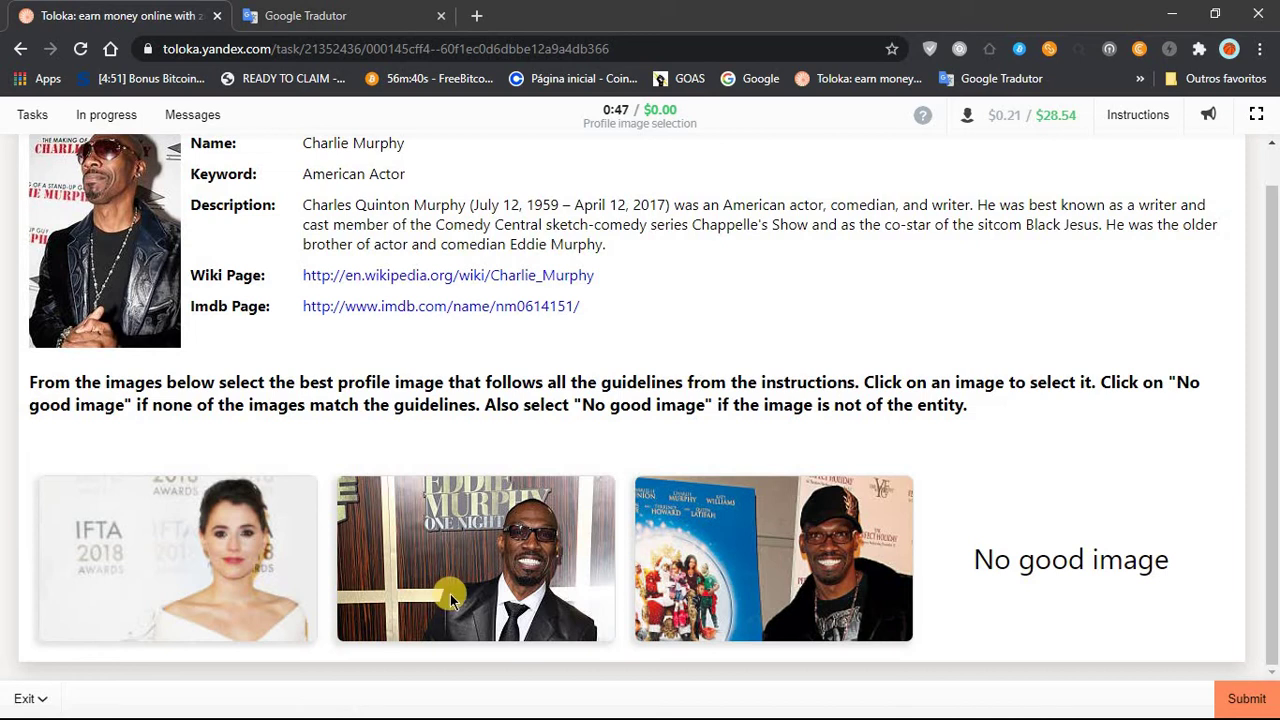
pyautogui.click(597, 609)
pyautogui.click(1237, 699)
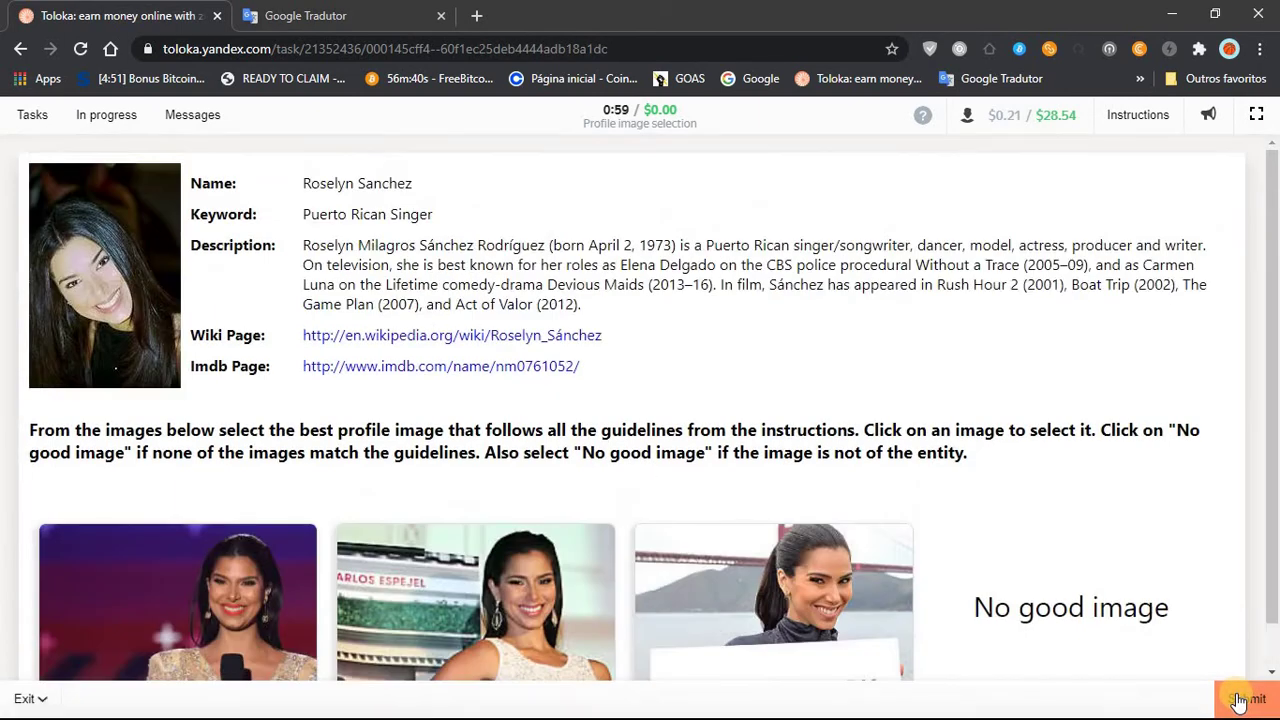
# Select the stage photo with the microphone and purple background for Roselyn Sanchez and submit the answer.
pyautogui.scroll(-1, 1272, 615)
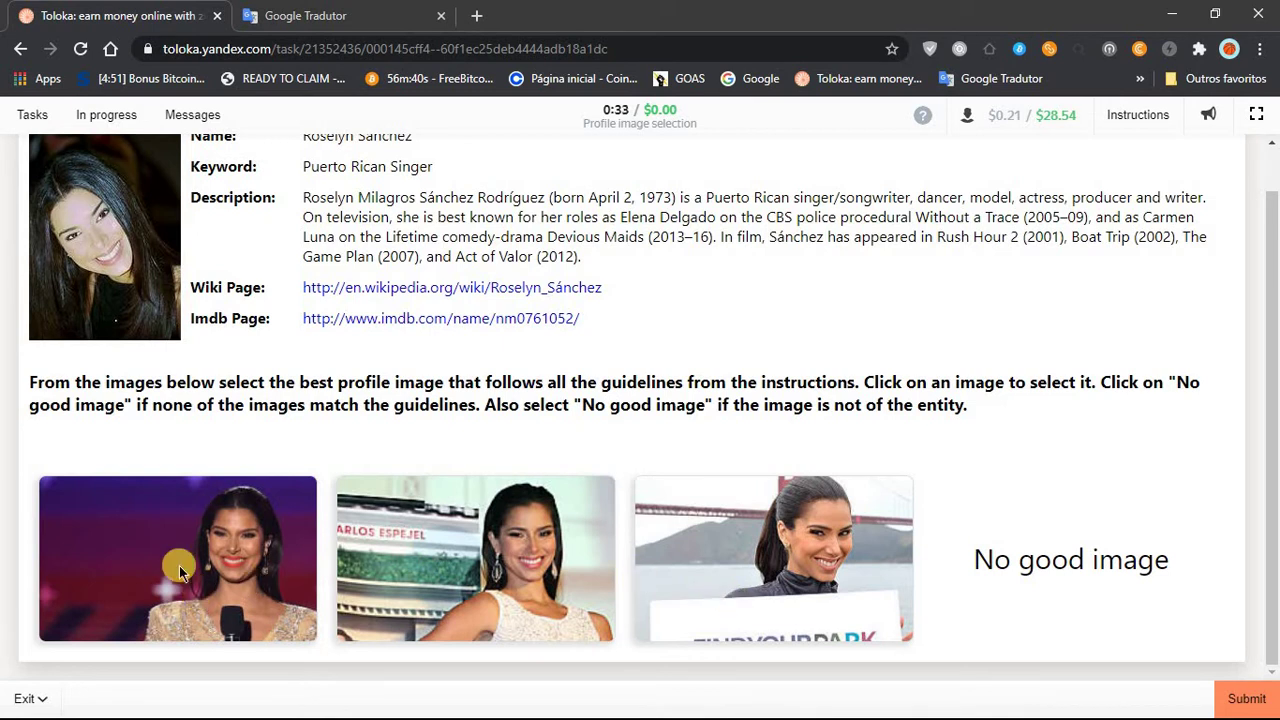
pyautogui.click(142, 575)
pyautogui.click(1220, 704)
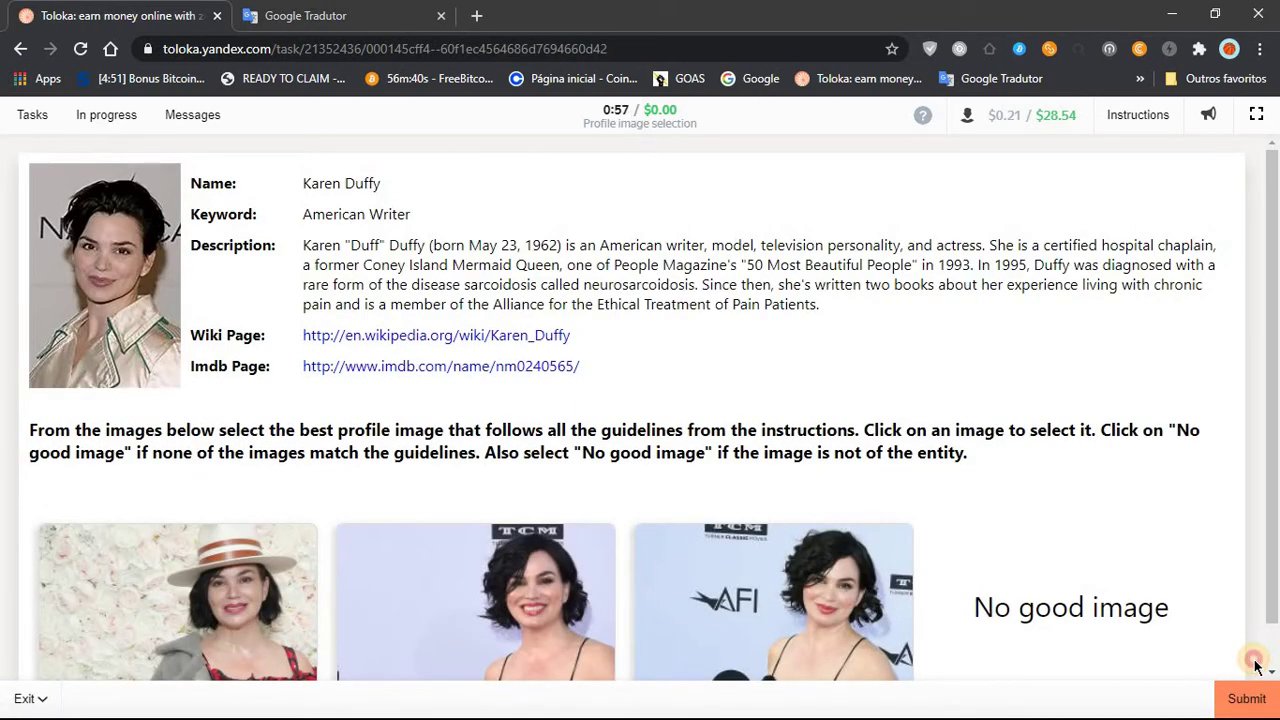
# Choose the photo in front of the AFI backdrop as Karen Duffy's best profile image and submit the answer.
pyautogui.scroll(-1, 1270, 600)
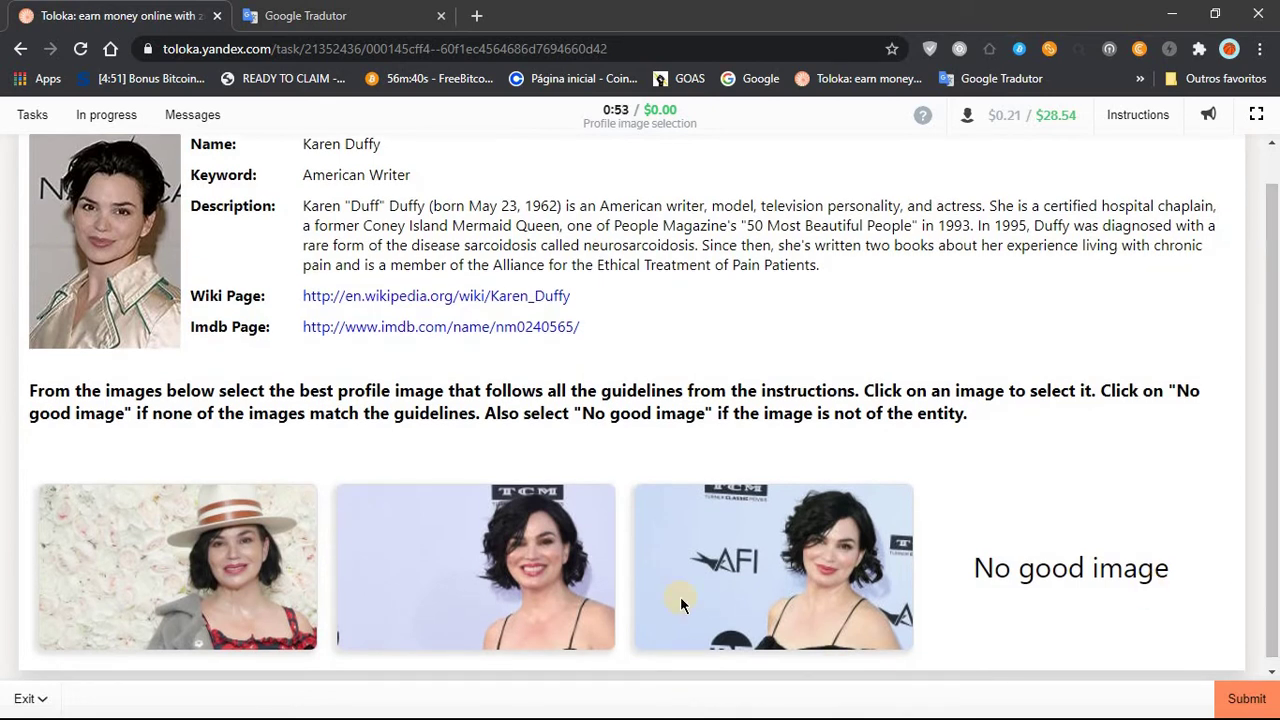
pyautogui.click(827, 574)
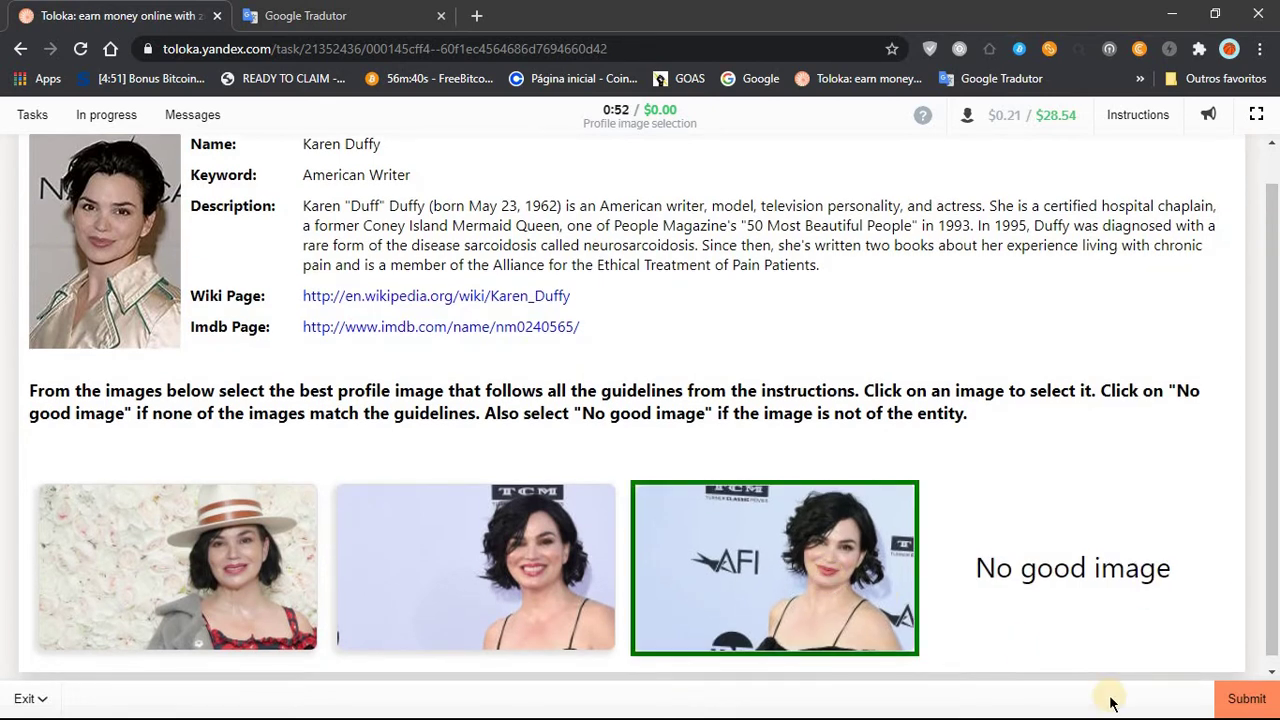
pyautogui.click(1231, 702)
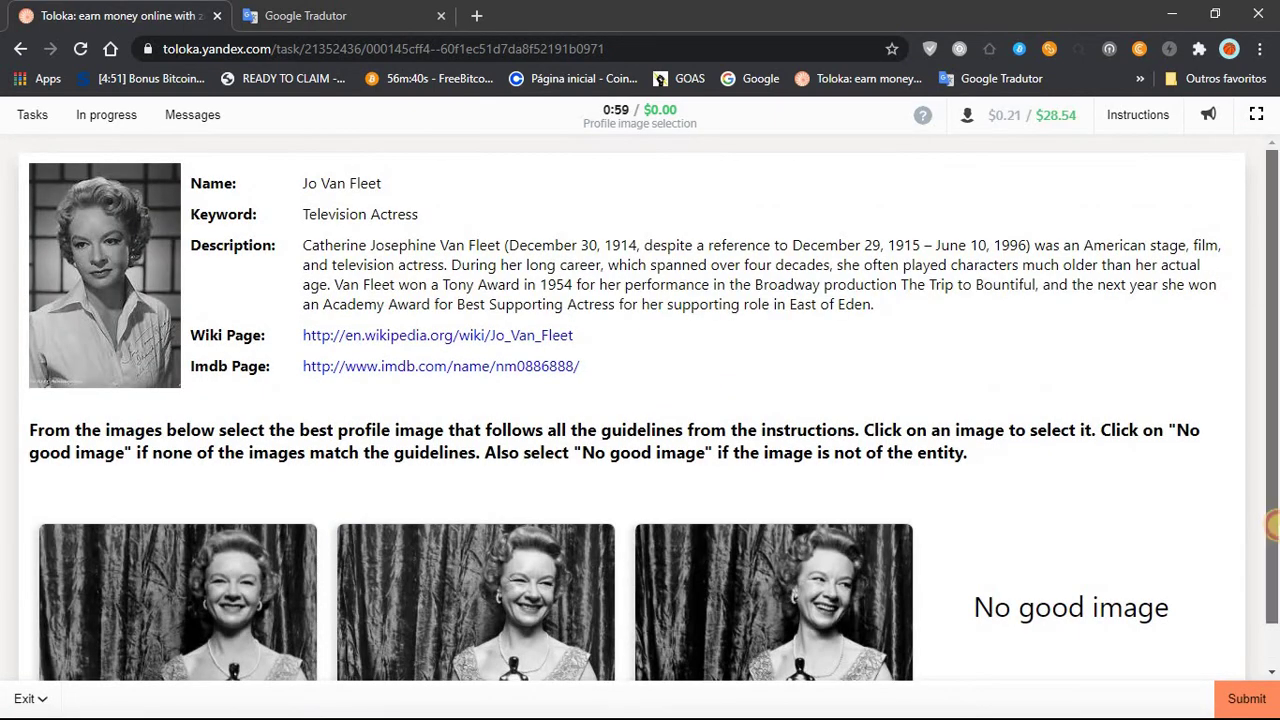
# Select the first black-and-white photo, with the face towards the camera, for Jo Van Fleet and submit the answer.
pyautogui.scroll(-1, 1274, 545)
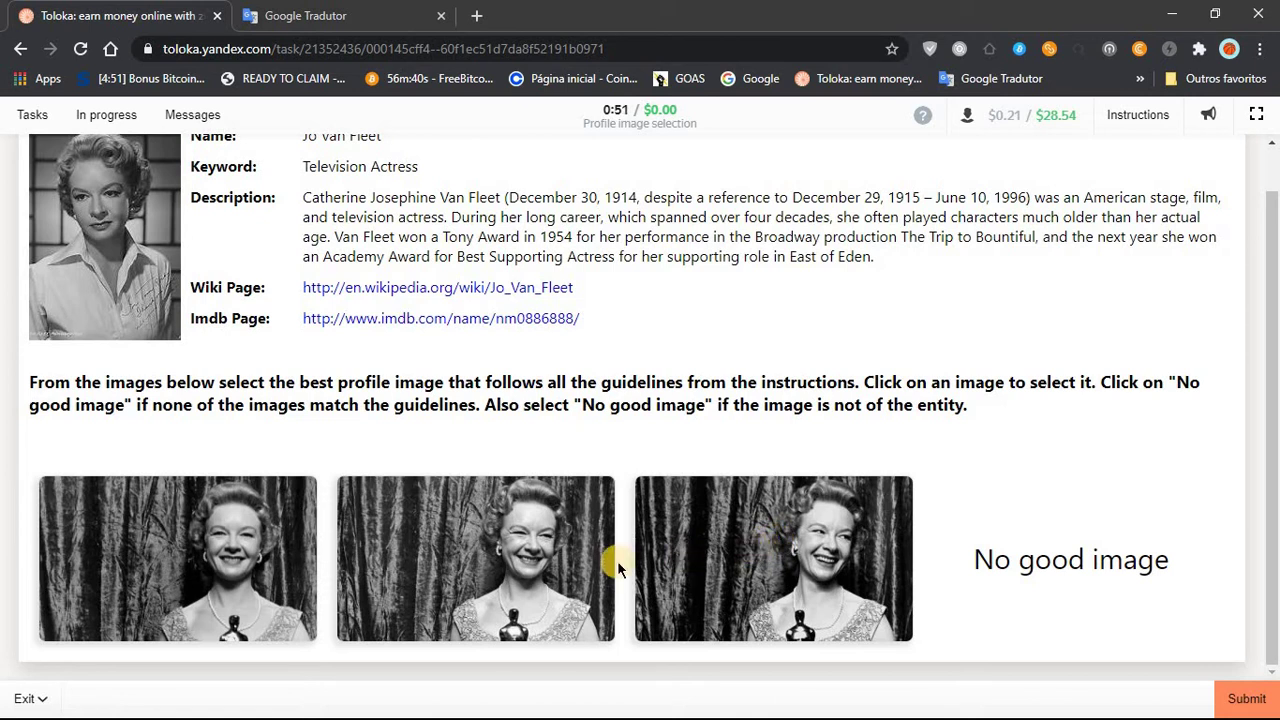
pyautogui.click(290, 582)
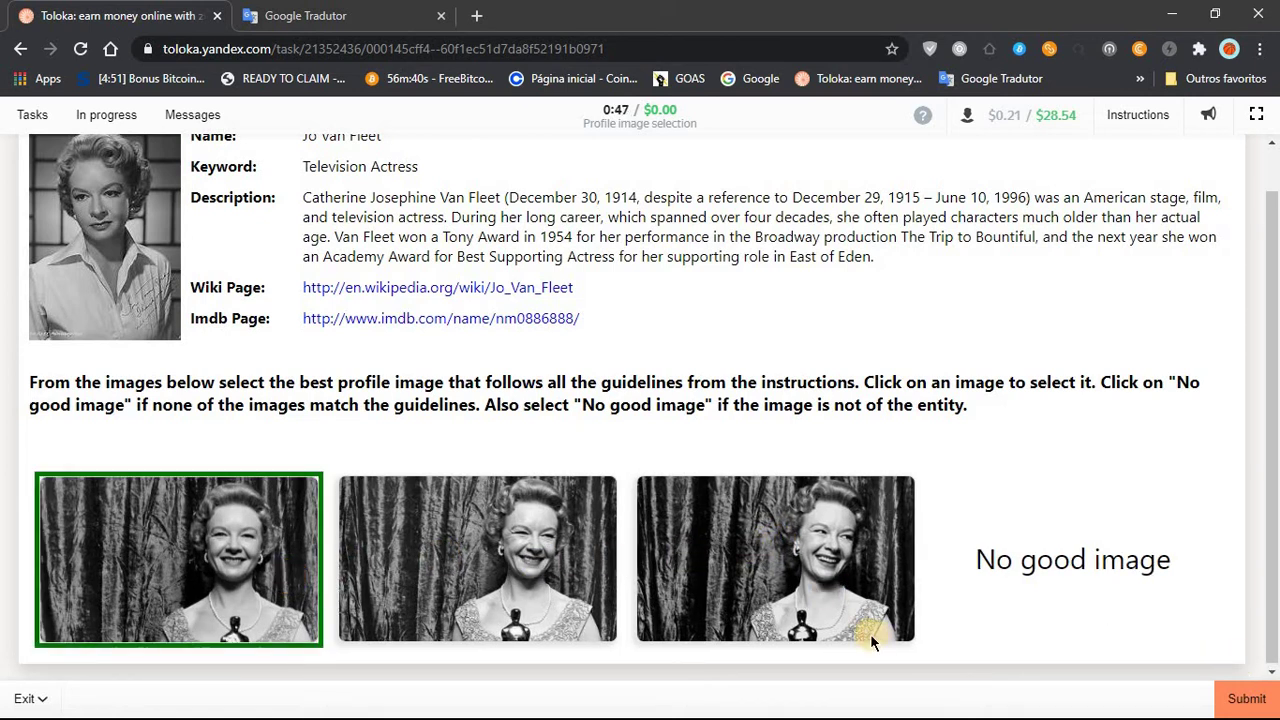
pyautogui.click(1262, 706)
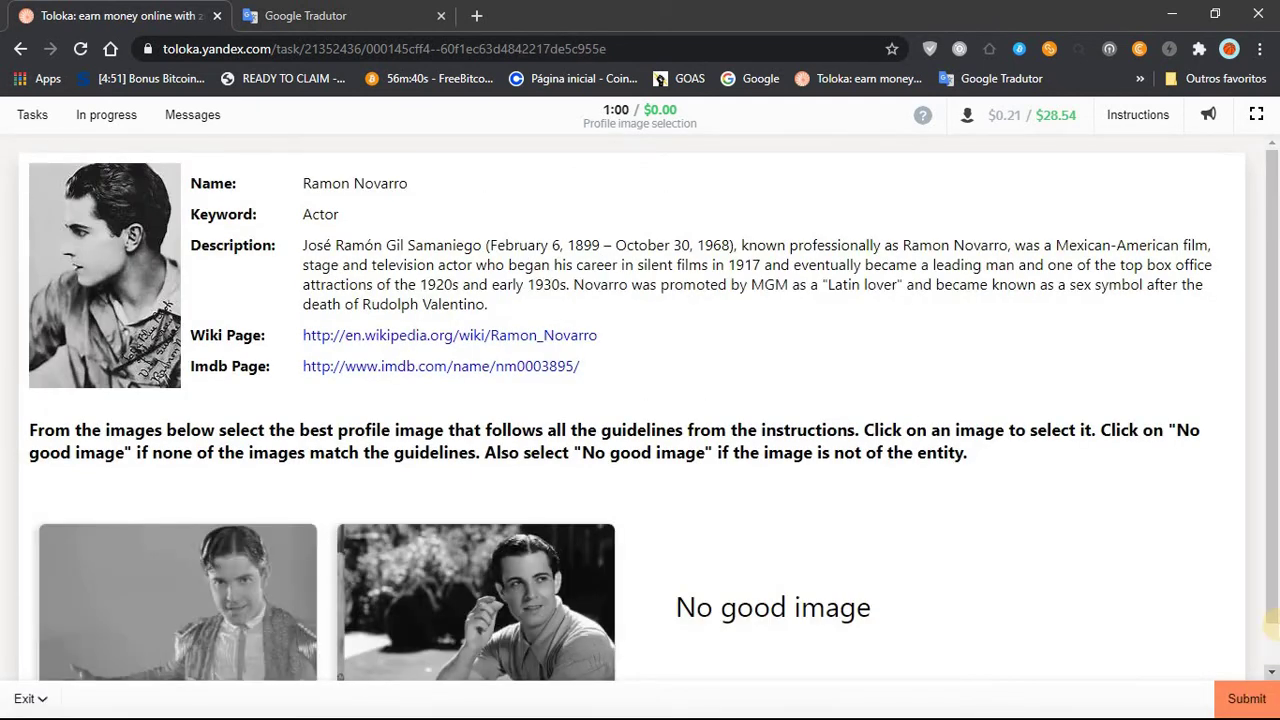
# Select the outdoor photo with the raised hand as Ramon Novarro's best profile image and submit the answer.
pyautogui.scroll(-1, 1272, 640)
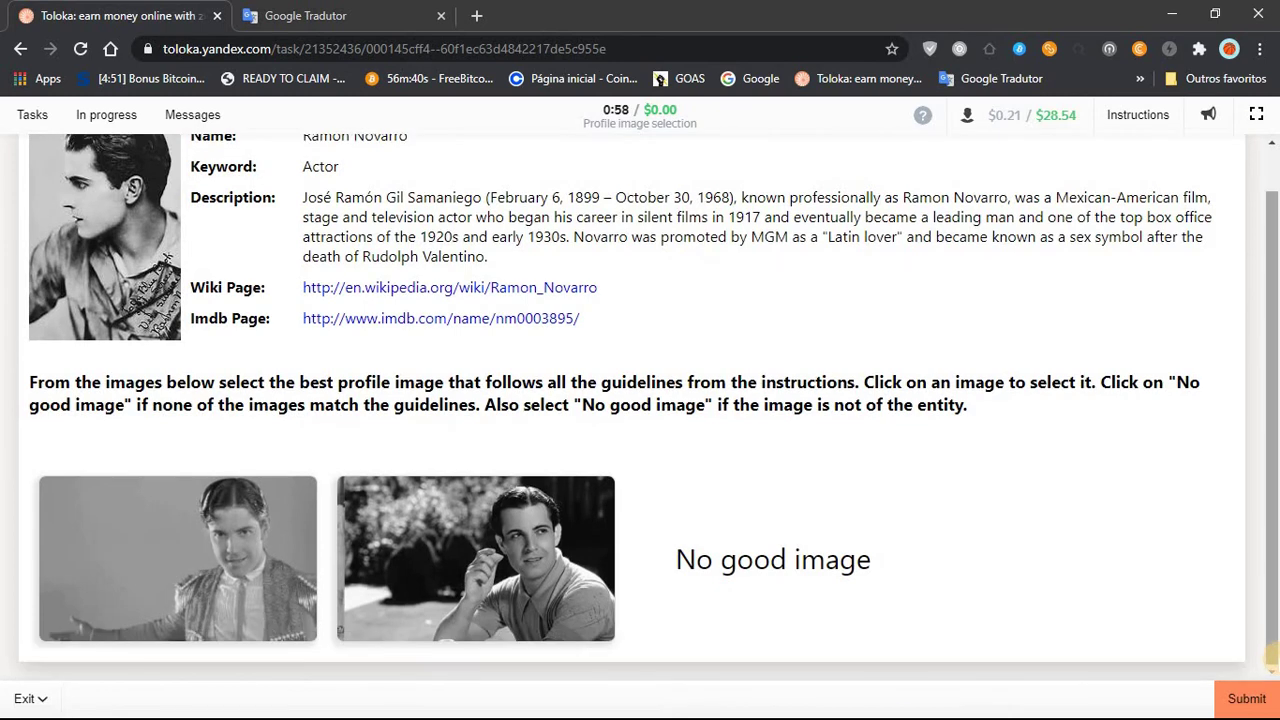
pyautogui.click(506, 594)
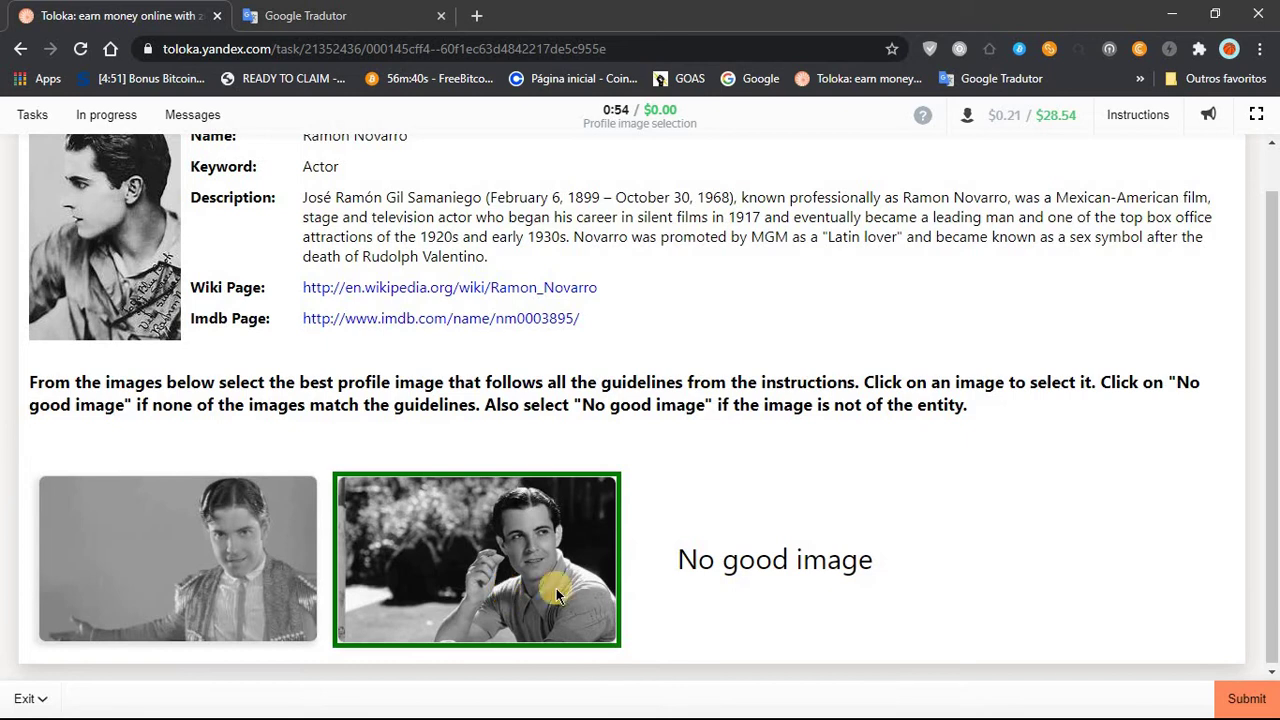
pyautogui.click(1252, 699)
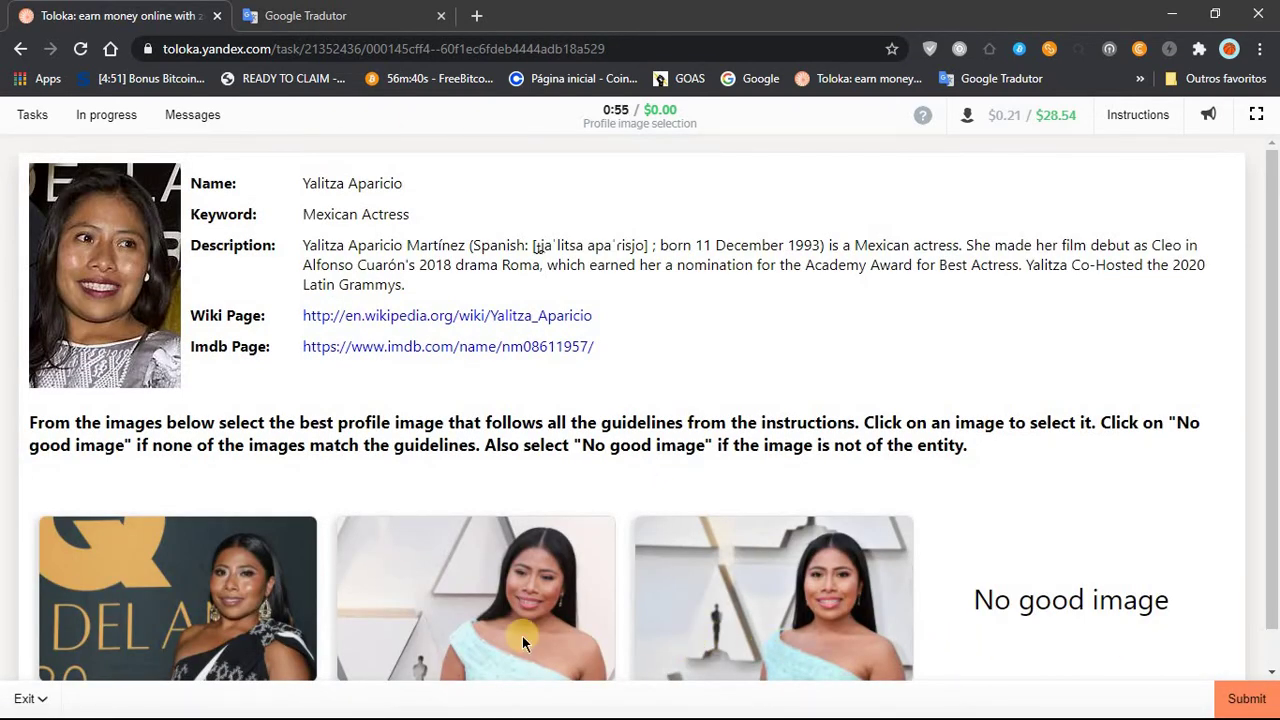
# Submit Yalitza Aparicio's first photo, change the answer to the third photo in the light-blue dress facing the camera, and resubmit.
pyautogui.click(192, 621)
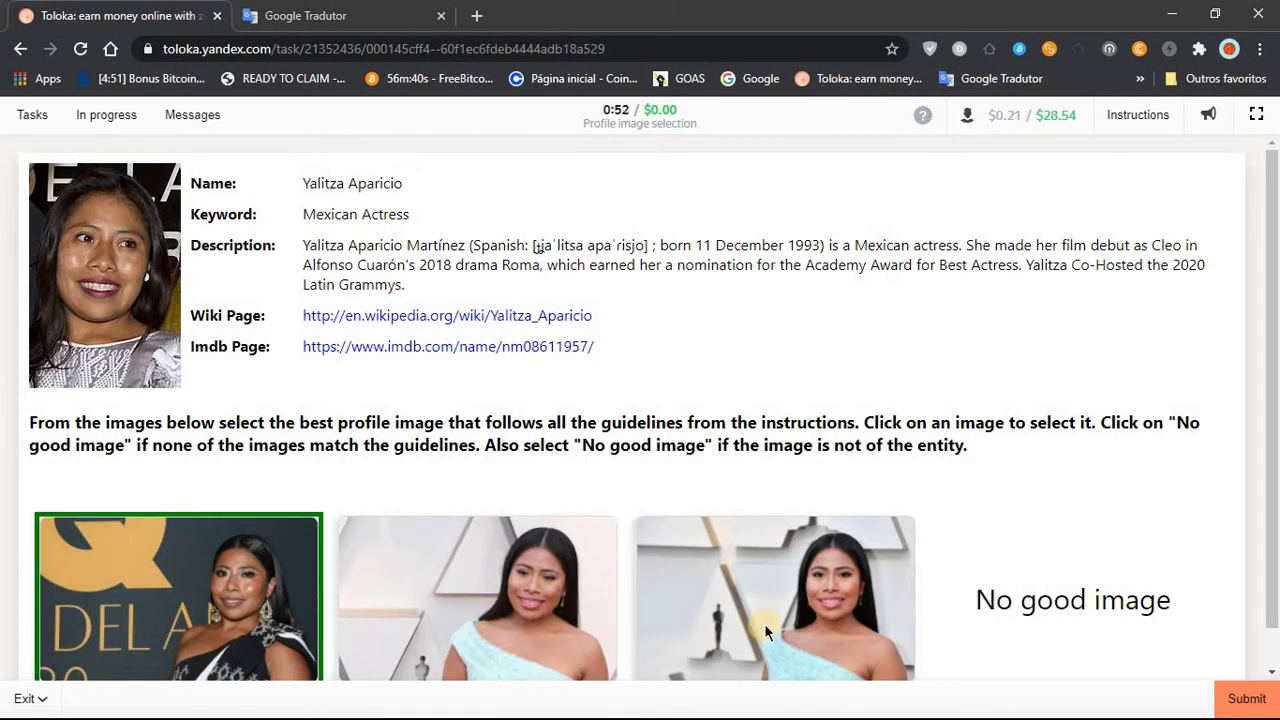
pyautogui.click(1235, 700)
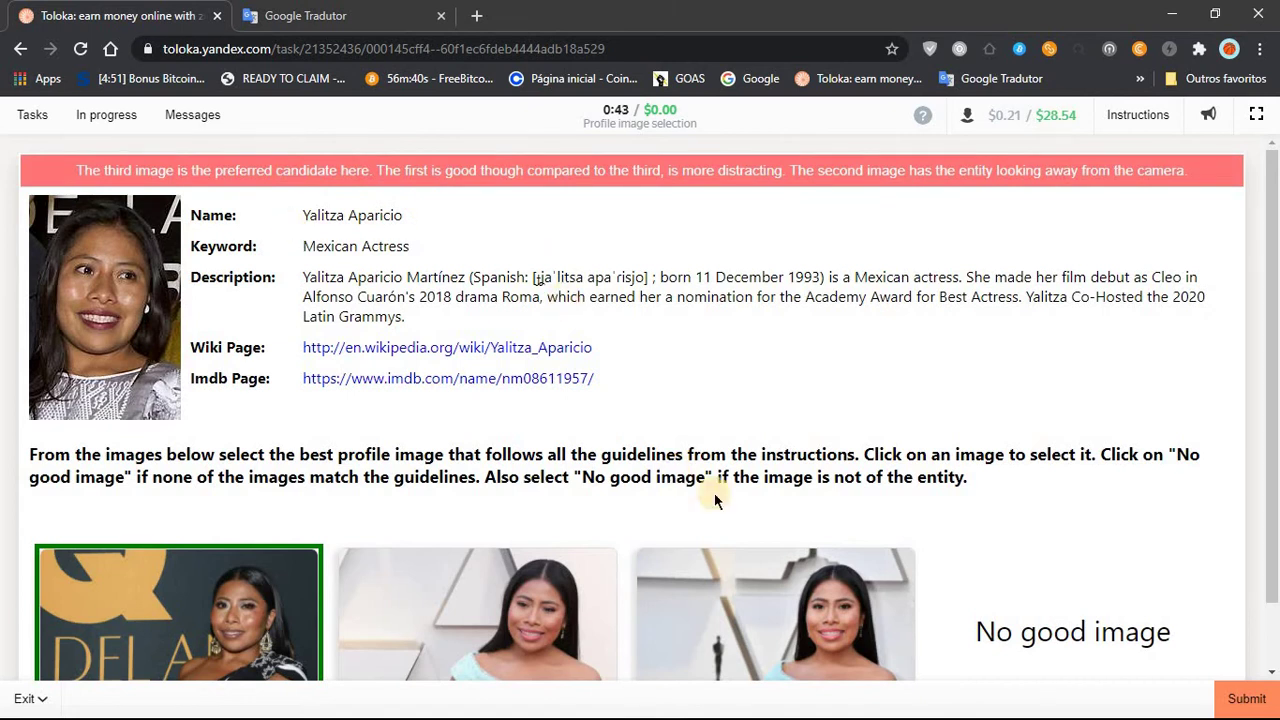
pyautogui.click(758, 581)
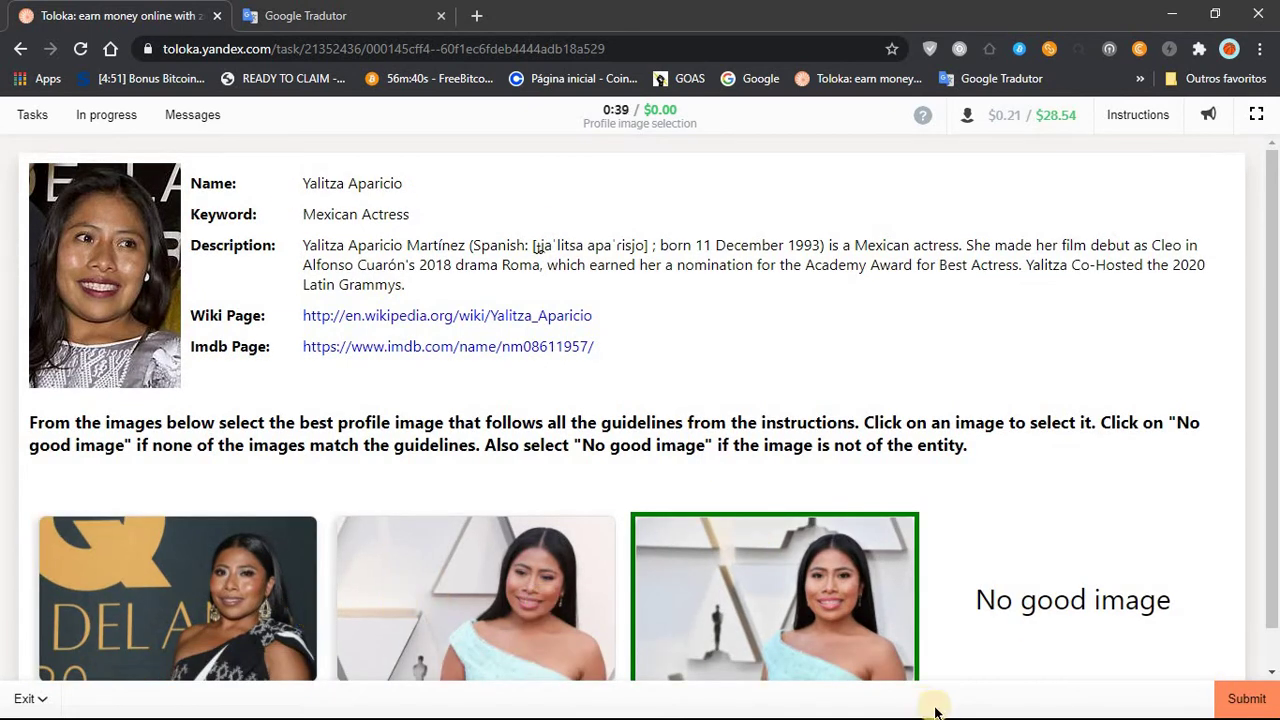
pyautogui.click(1269, 696)
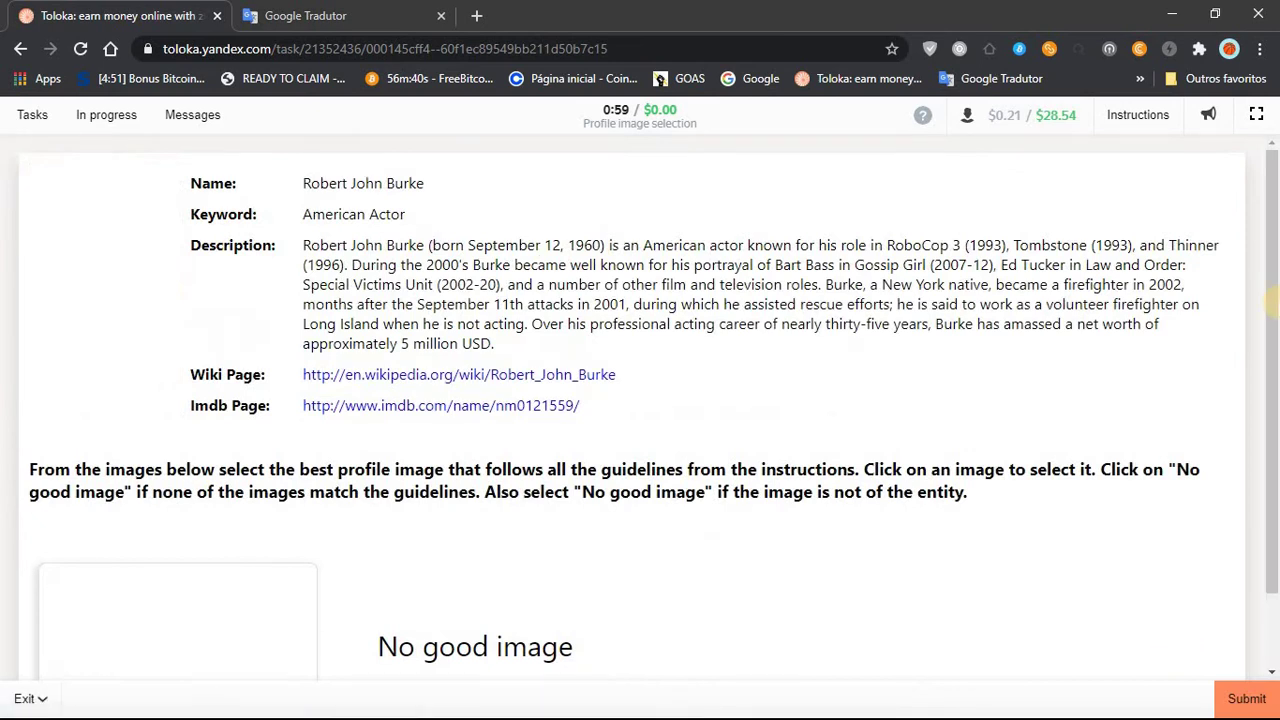
# Select the only offered photo, in suit and tie at the sponsor backdrop, for Robert John Burke and submit the answer.
pyautogui.scroll(-2, 1274, 285)
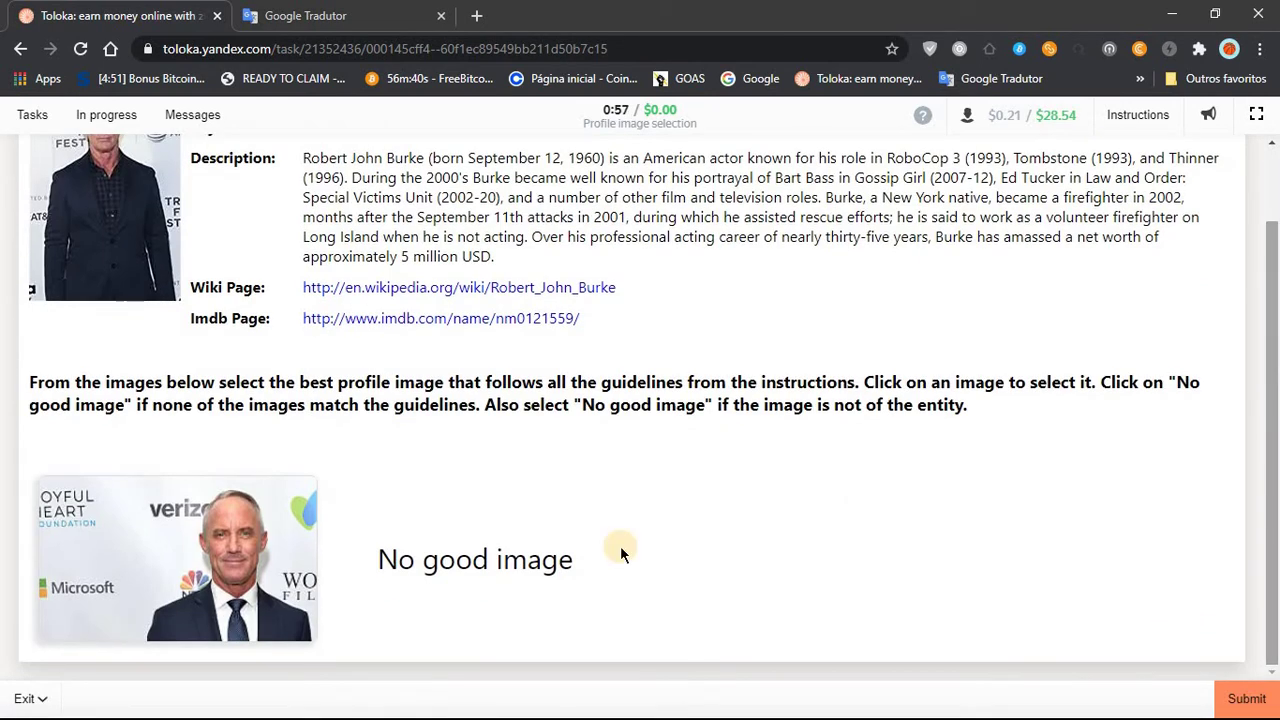
pyautogui.click(199, 561)
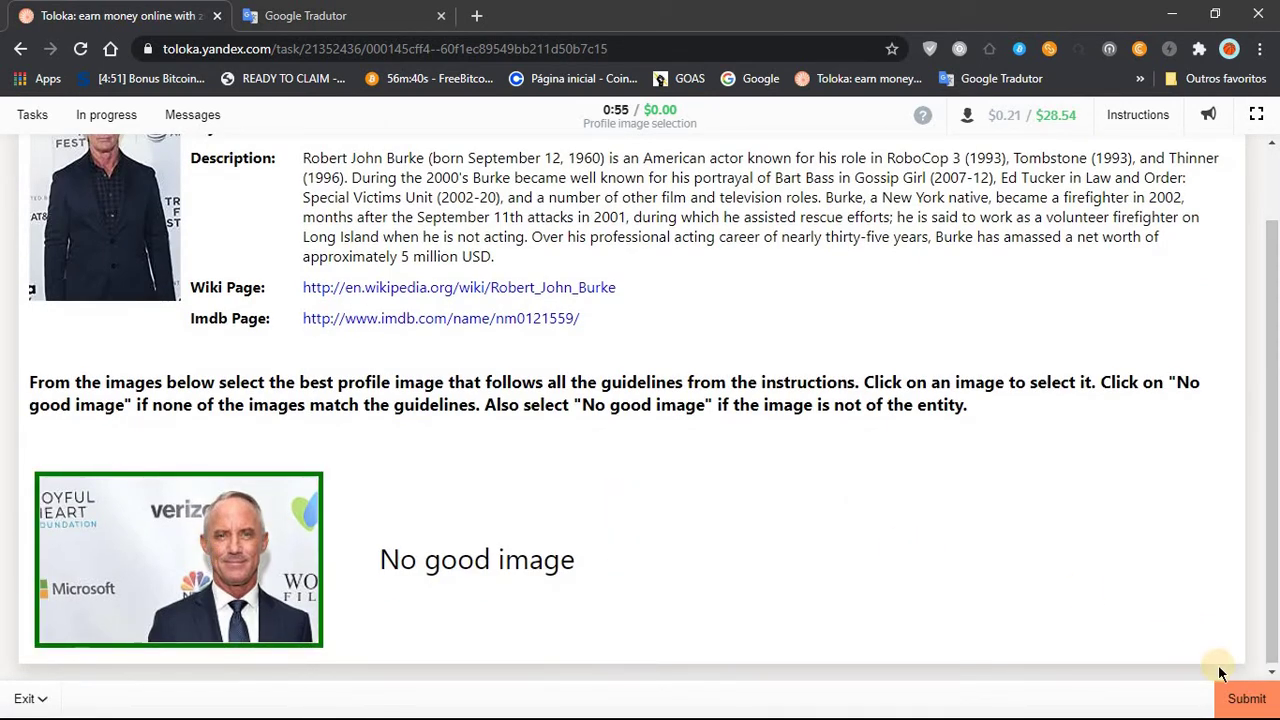
pyautogui.click(1240, 697)
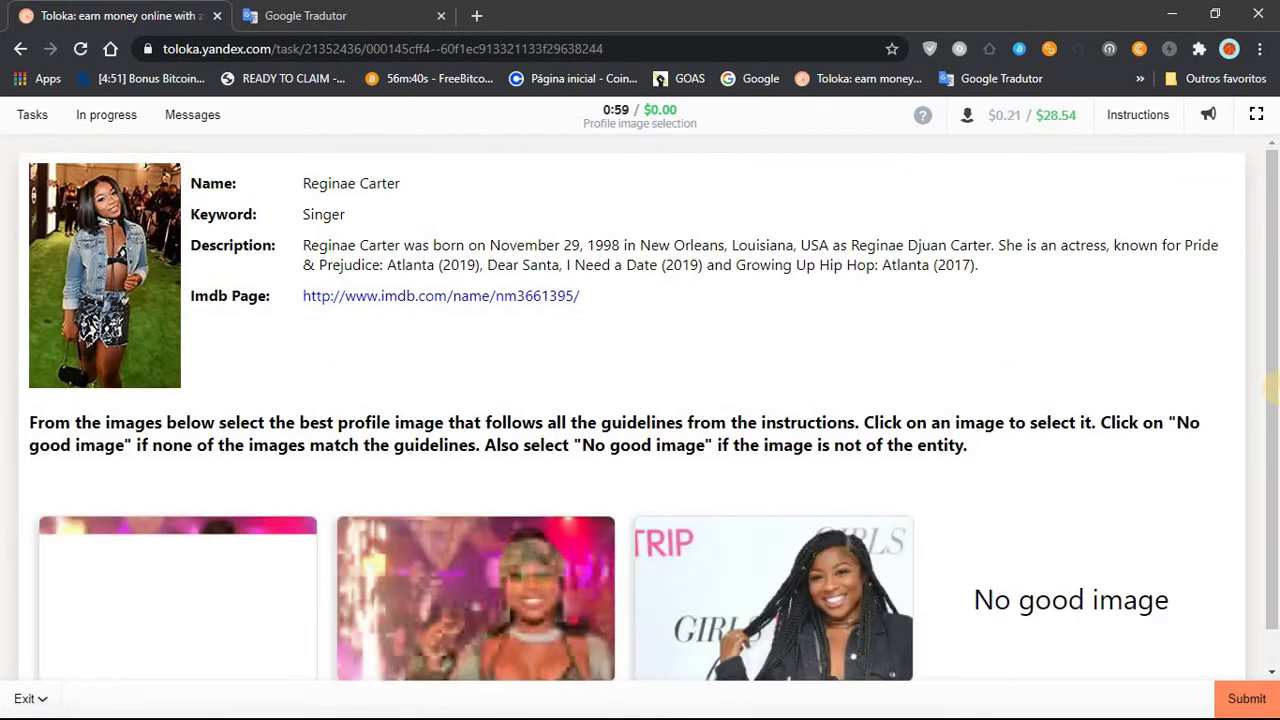
# Submit Reginae Carter's second photo, change the answer to the third photo with the dark jacket and white backdrop, and resubmit.
pyautogui.moveTo(1274, 435); pyautogui.dragTo(1274, 470)
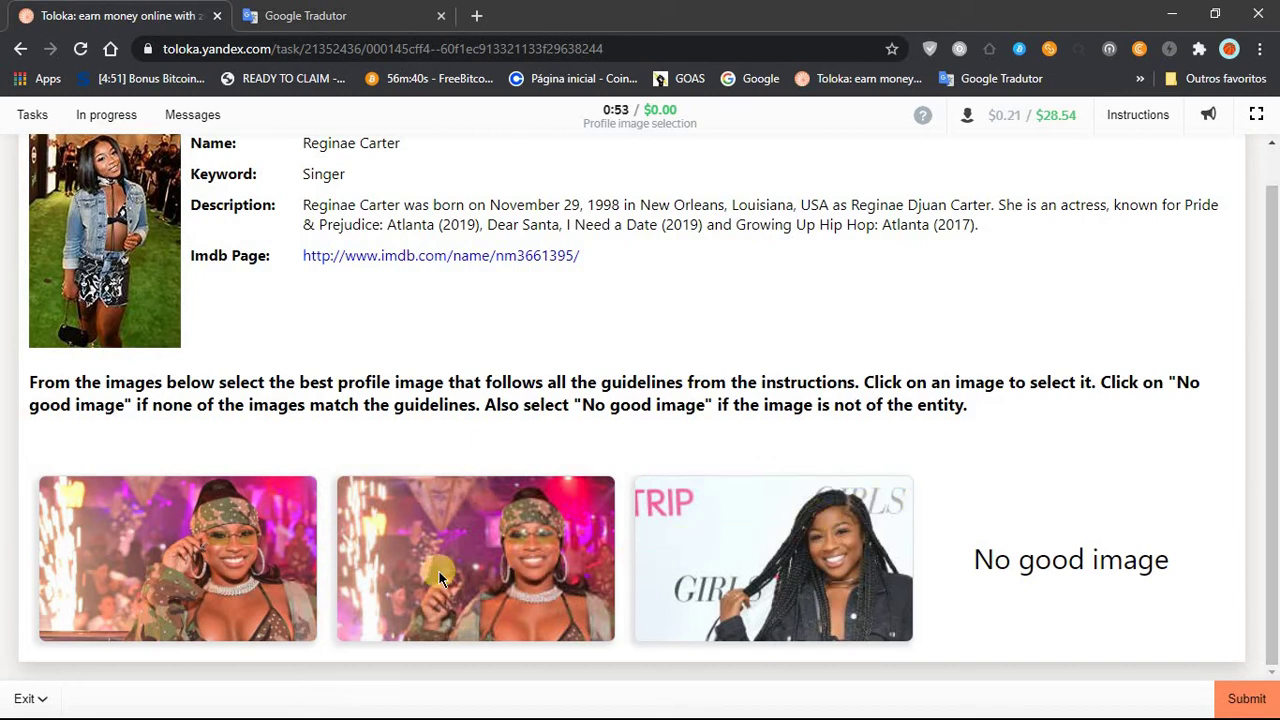
pyautogui.click(608, 541)
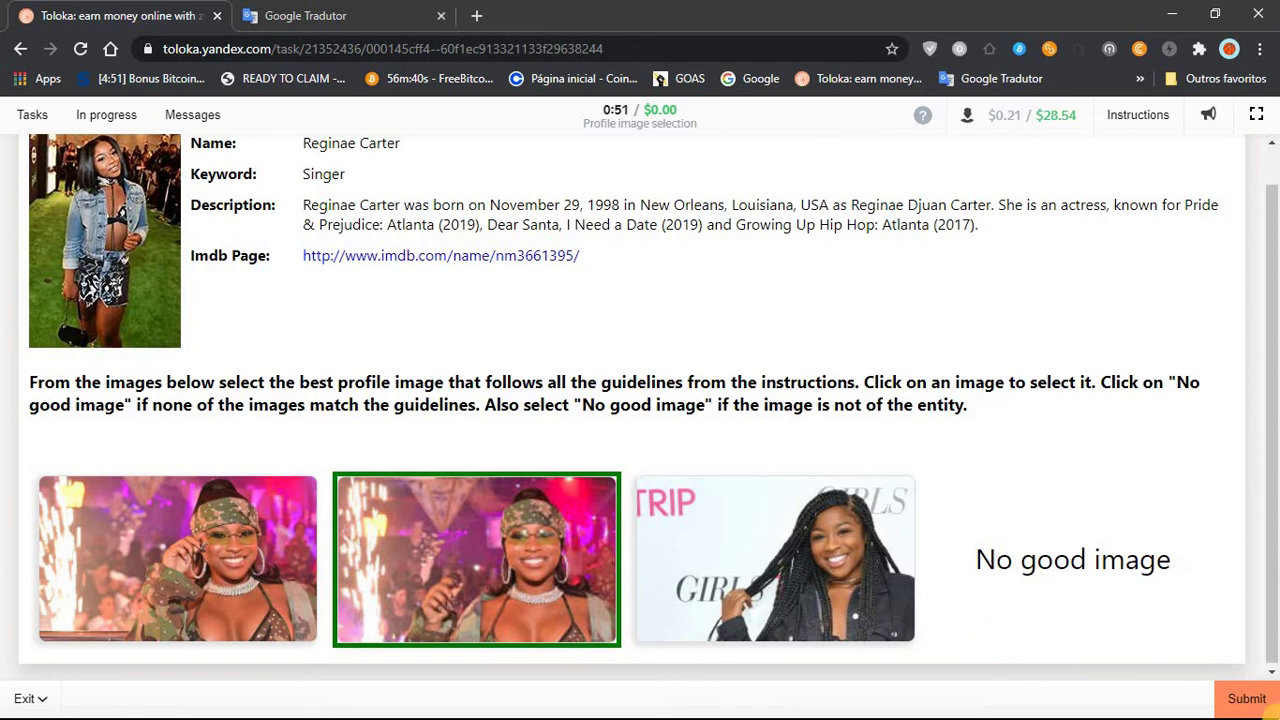
pyautogui.click(1262, 703)
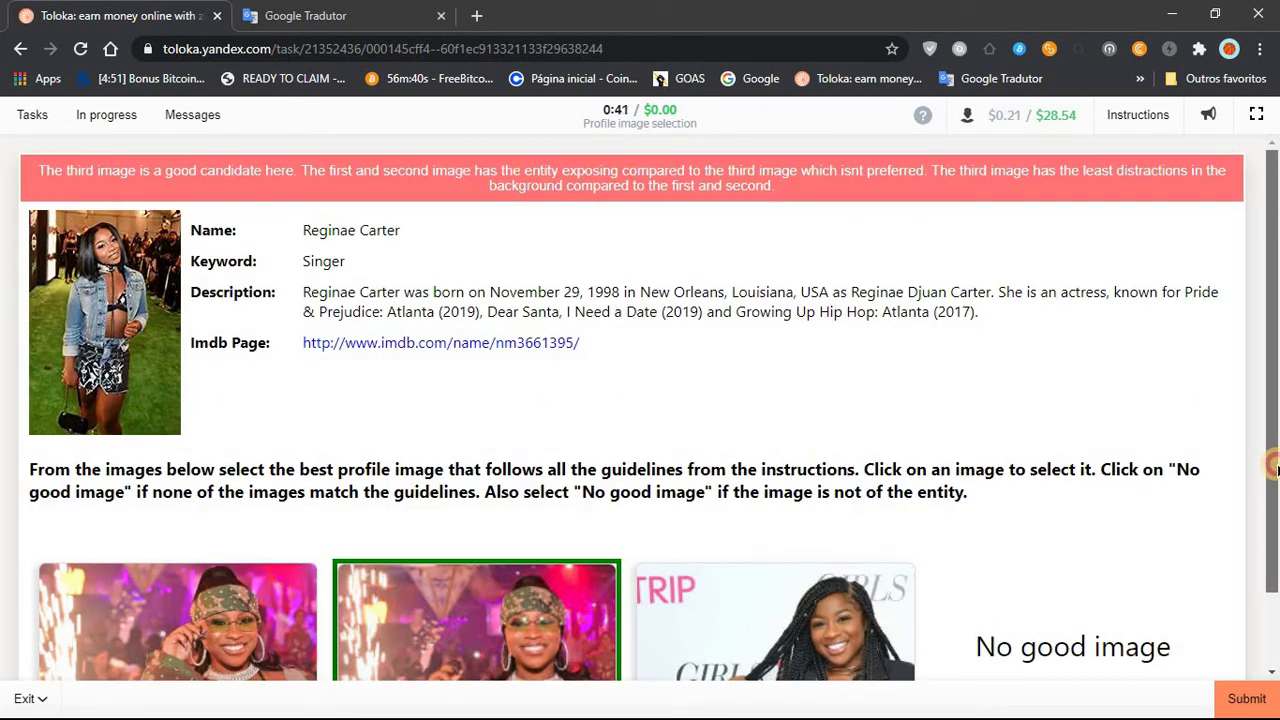
pyautogui.scroll(-1, 847, 651)
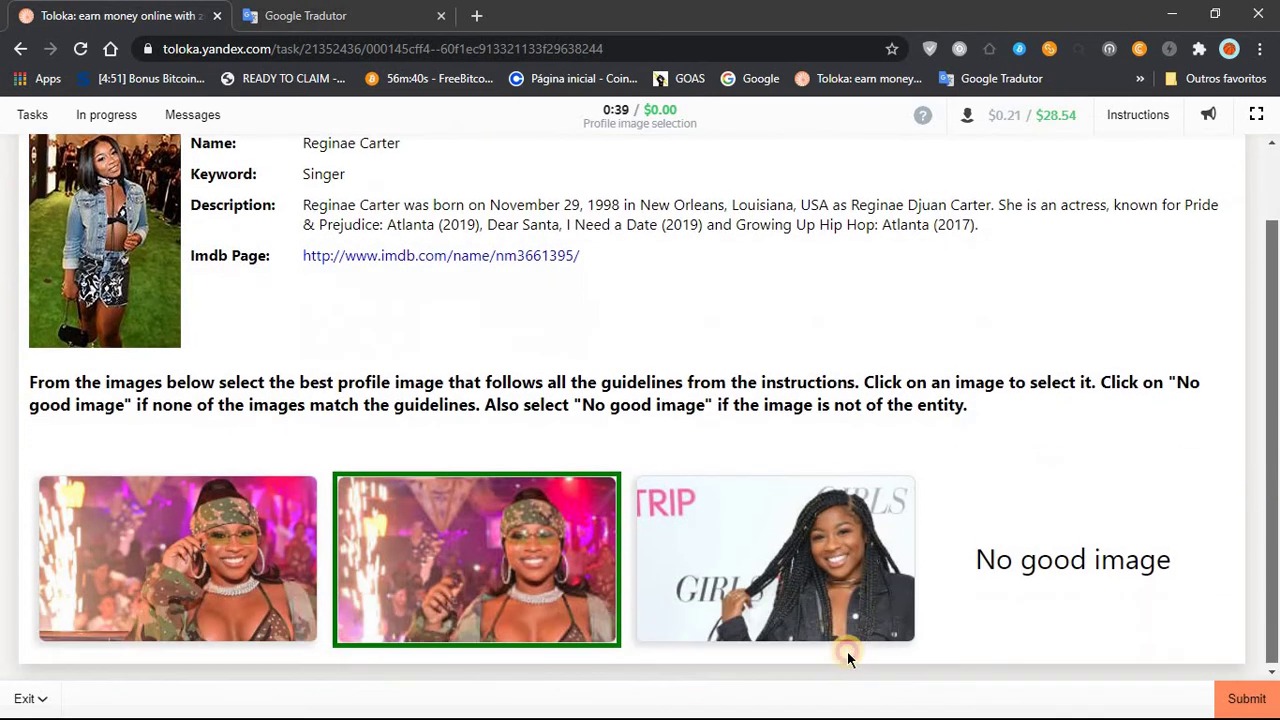
pyautogui.click(847, 621)
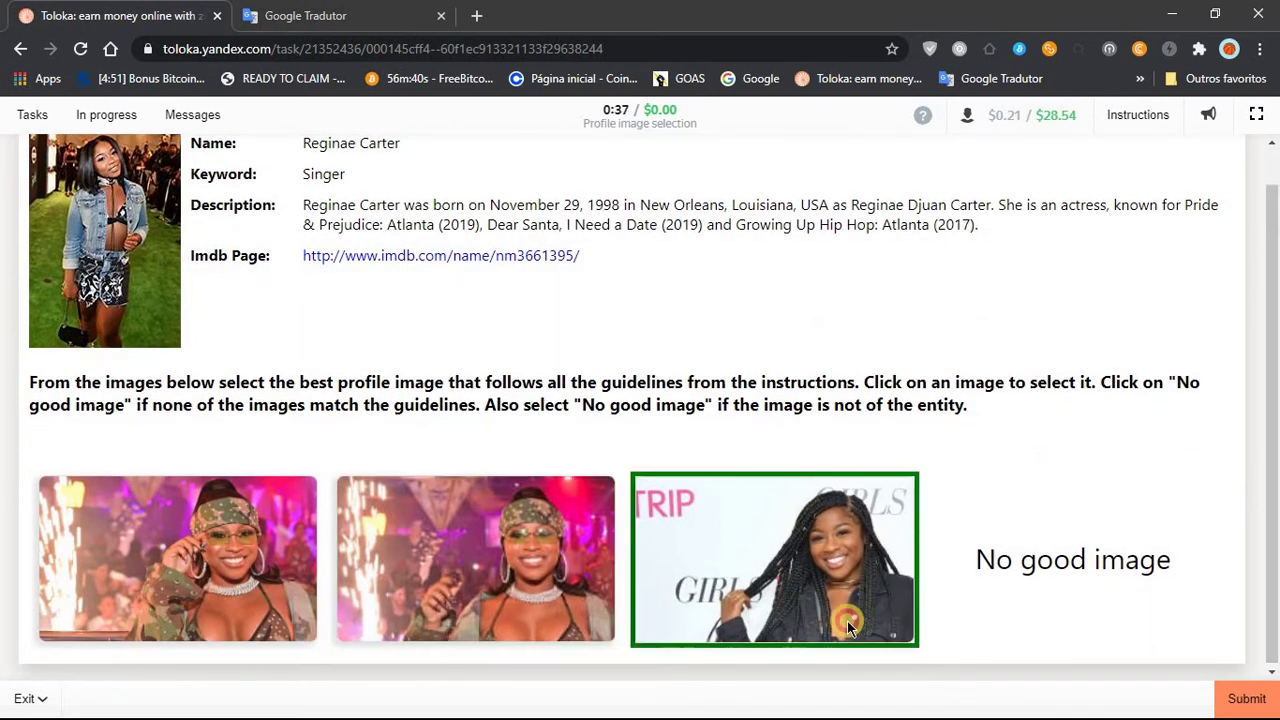
pyautogui.click(1250, 699)
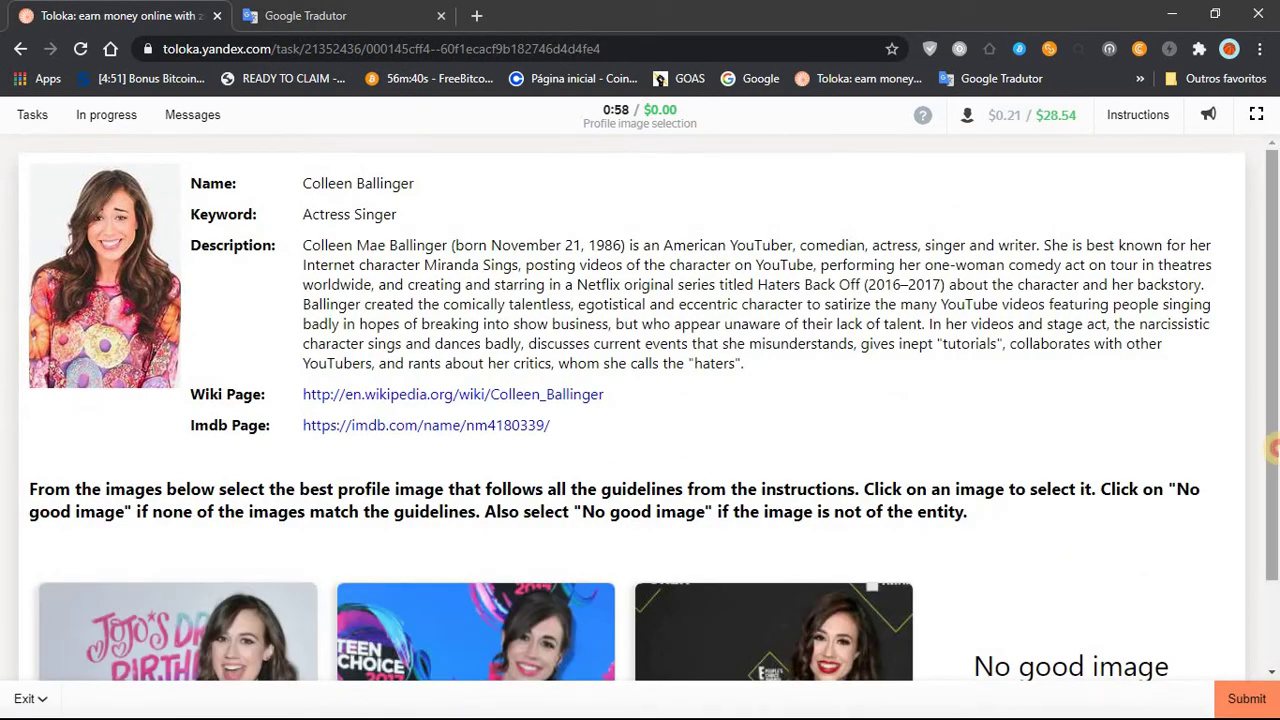
# Select the third photo, in the dark red sequinned outfit, as Colleen Ballinger's best profile image and submit the answer.
pyautogui.moveTo(1272, 446); pyautogui.dragTo(1272, 536)
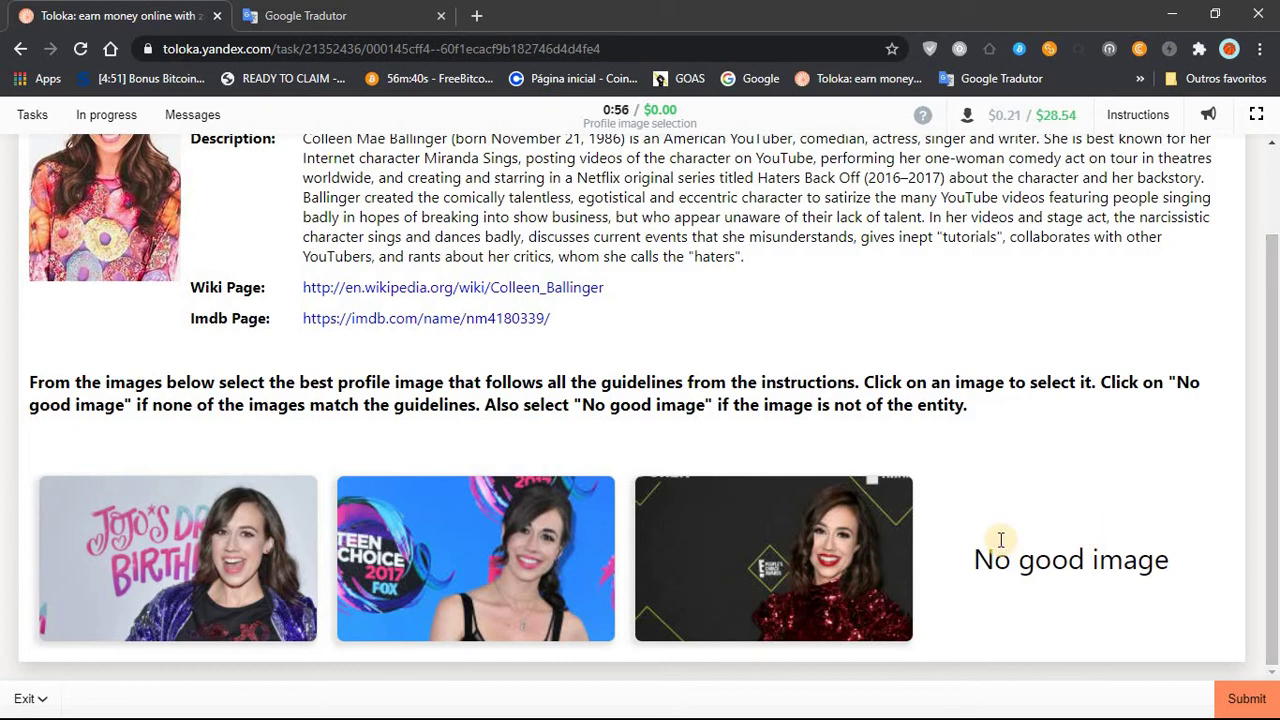
pyautogui.click(870, 556)
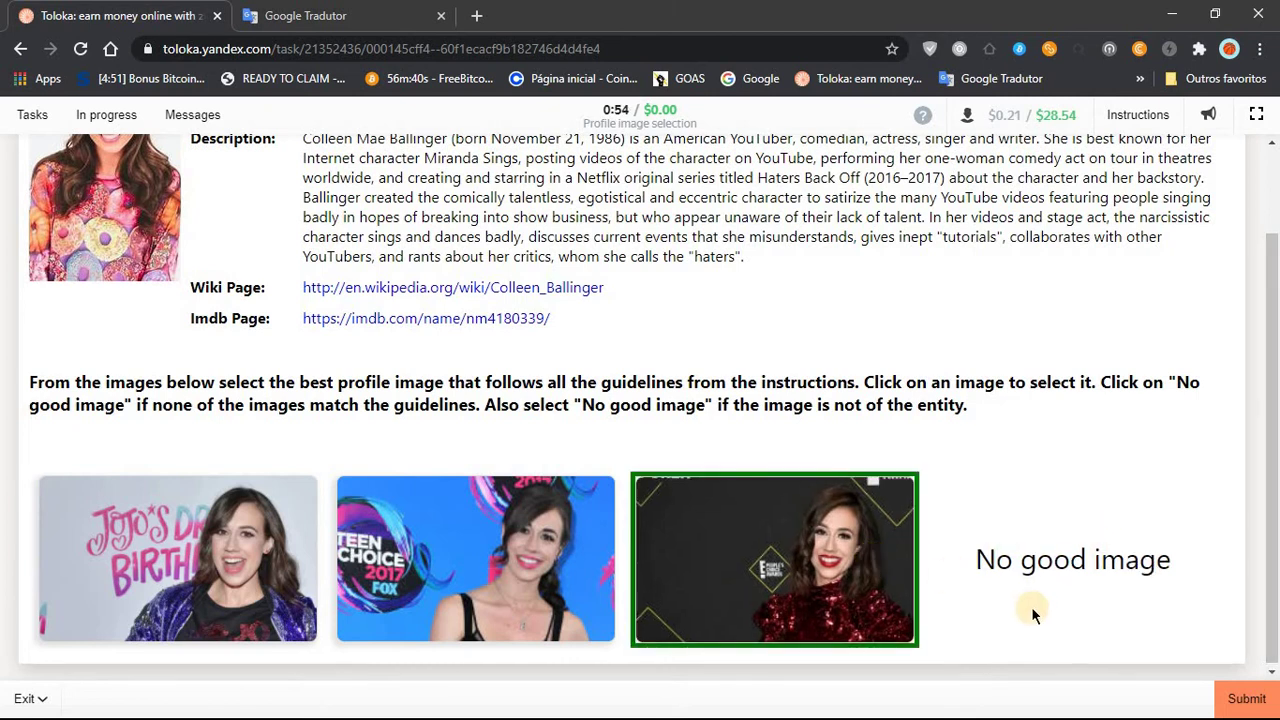
pyautogui.click(1243, 701)
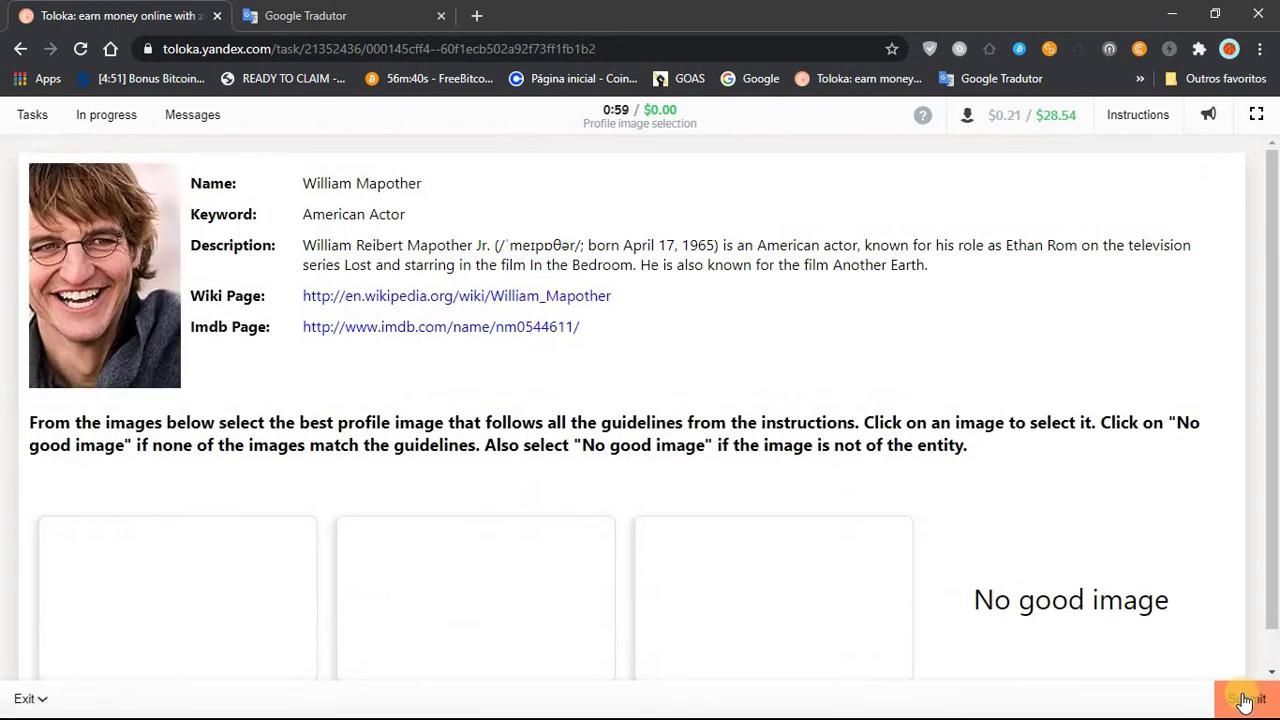
# Choose William Mapother's third photo, in the dark blazer at the LOST backdrop, instead of the second one and submit the answer.
pyautogui.scroll(-1, 1271, 625)
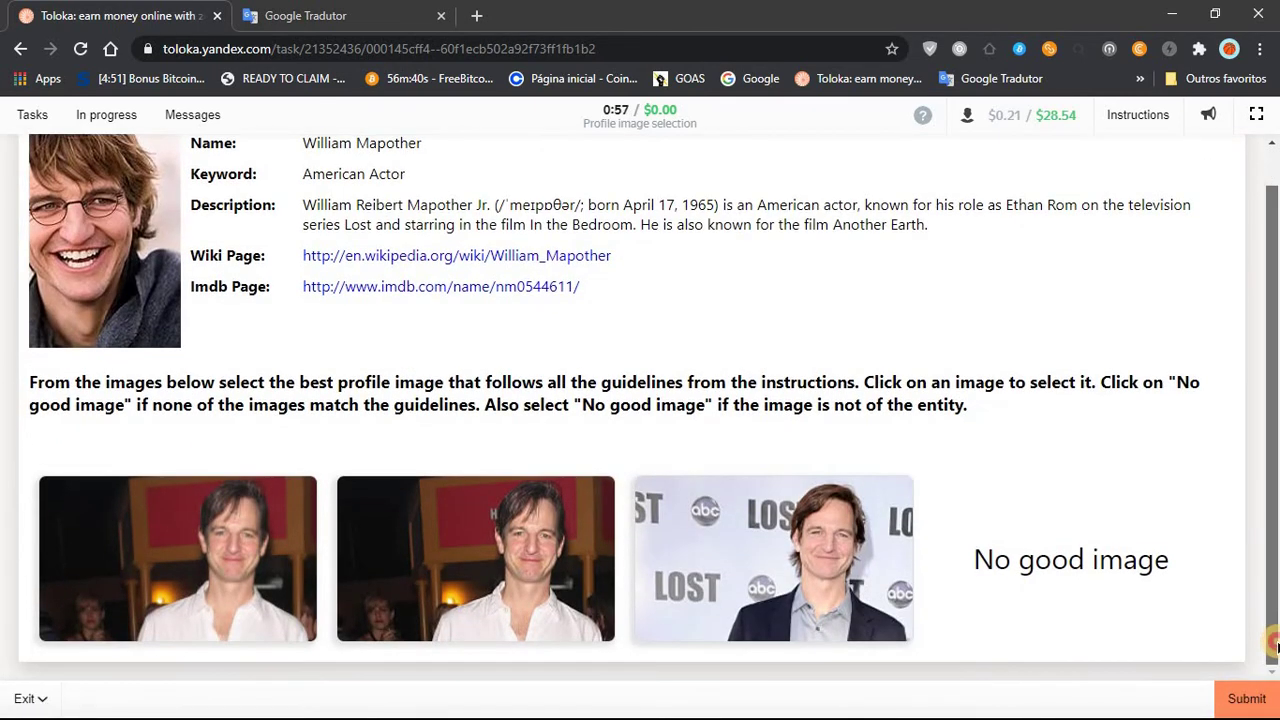
pyautogui.click(556, 617)
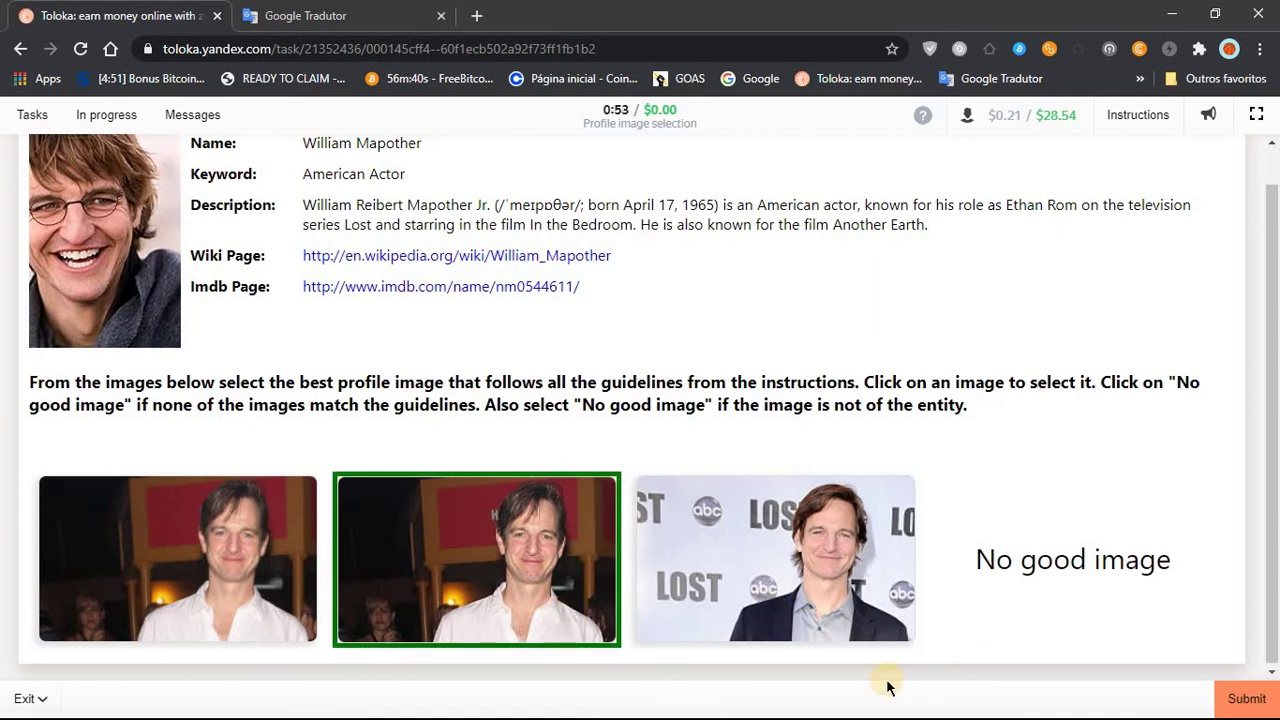
pyautogui.click(787, 608)
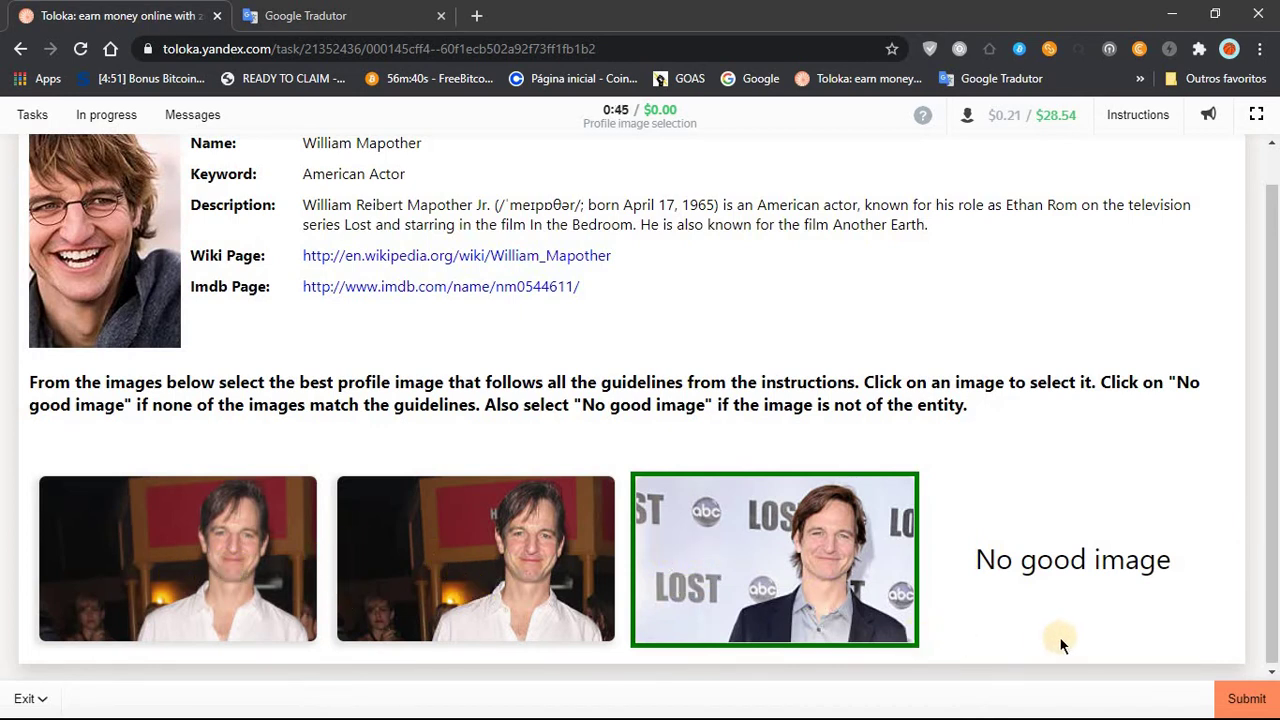
pyautogui.click(1250, 695)
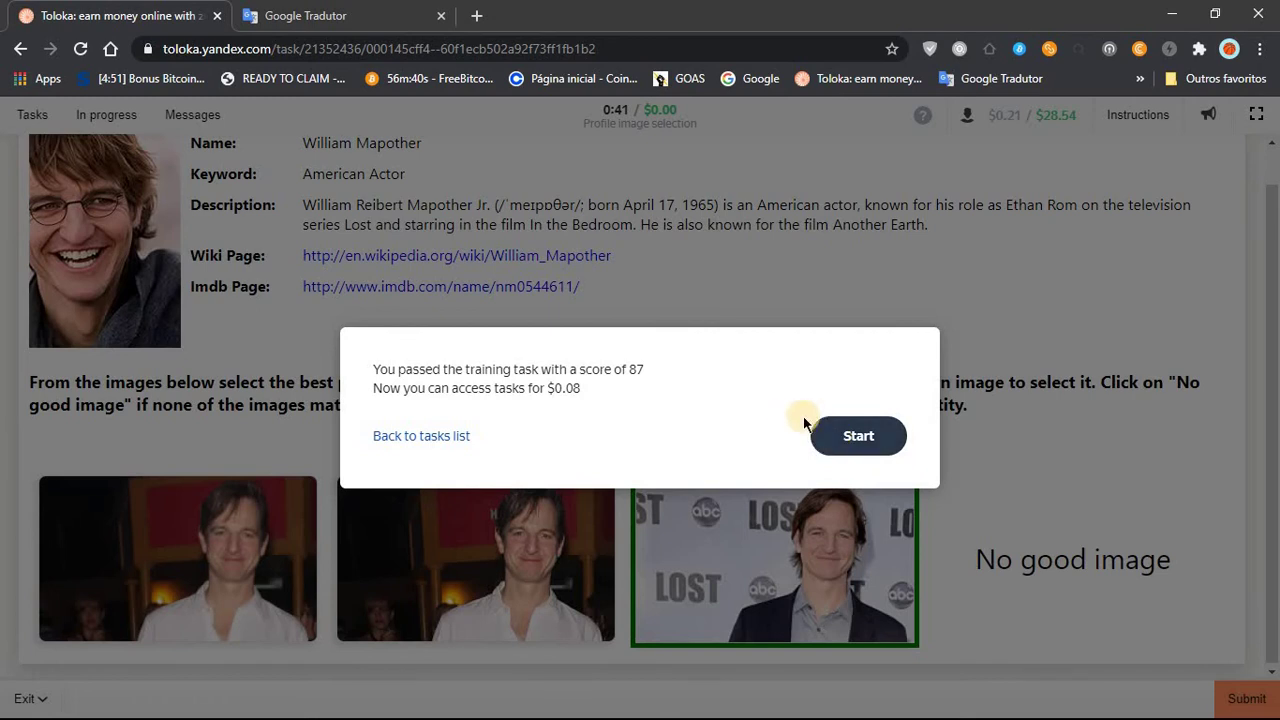
pyautogui.click(829, 435)
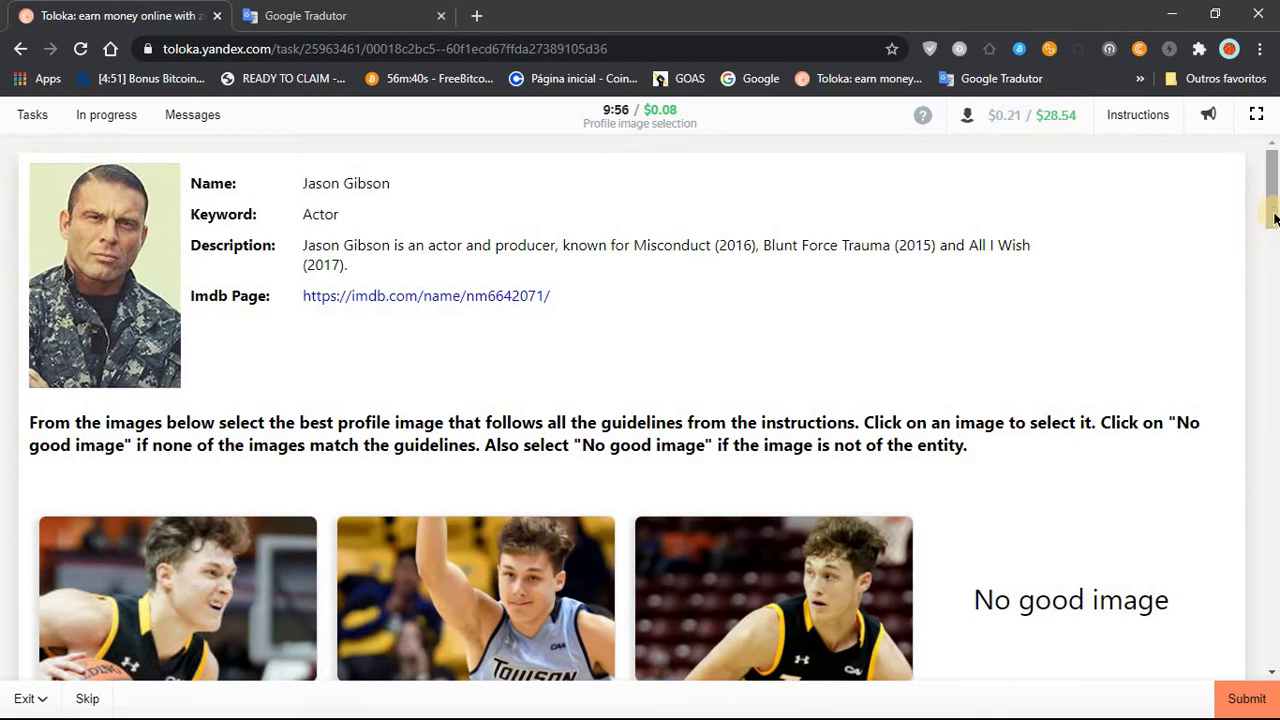
pyautogui.moveTo(1274, 218); pyautogui.dragTo(1272, 362)
pyautogui.click(1272, 218)
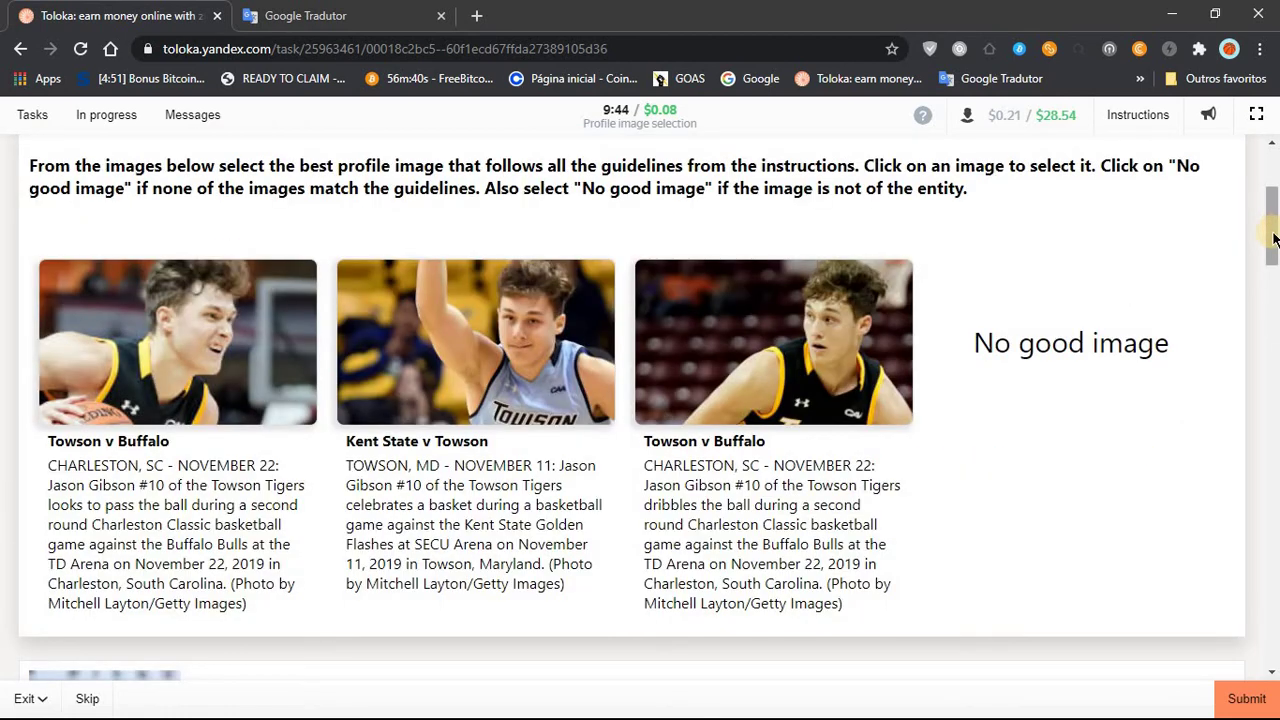
pyautogui.moveTo(1272, 218)
pyautogui.mouseDown()
pyautogui.moveTo(1275, 200)
pyautogui.moveTo(1273, 214)
pyautogui.mouseUp()
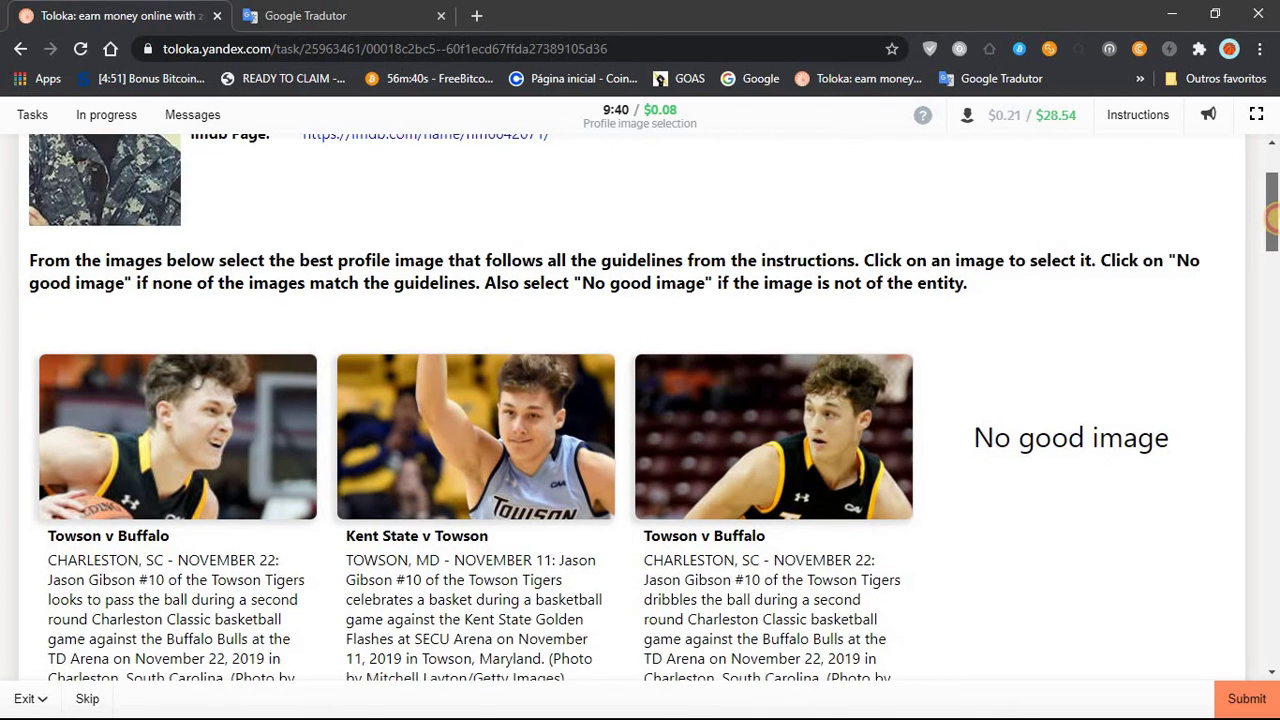
pyautogui.click(907, 380)
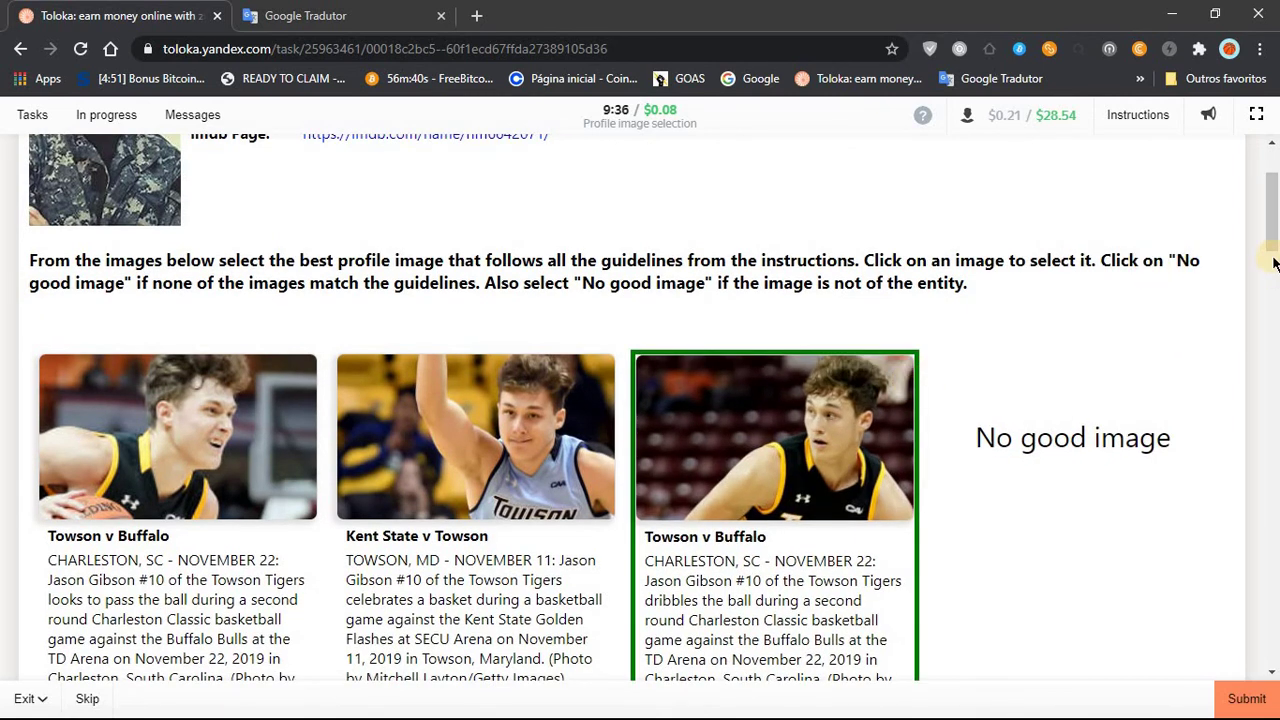
# Select the third photo, with blonde hair and black outfit, for Harley Quinn Smith and the second, Tribeca Ball 2011 photo for Sally Singer.
pyautogui.click(1272, 350)
pyautogui.click(1272, 350)
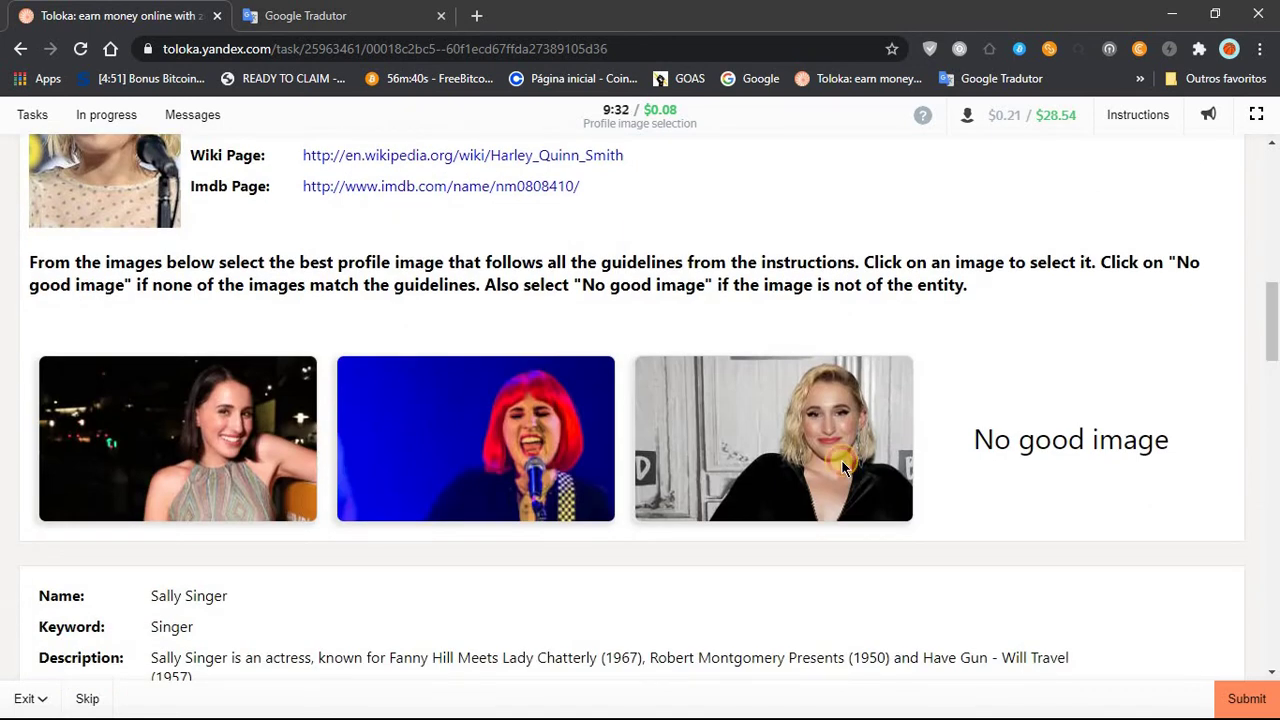
pyautogui.click(841, 462)
pyautogui.moveTo(1272, 330); pyautogui.dragTo(1275, 425)
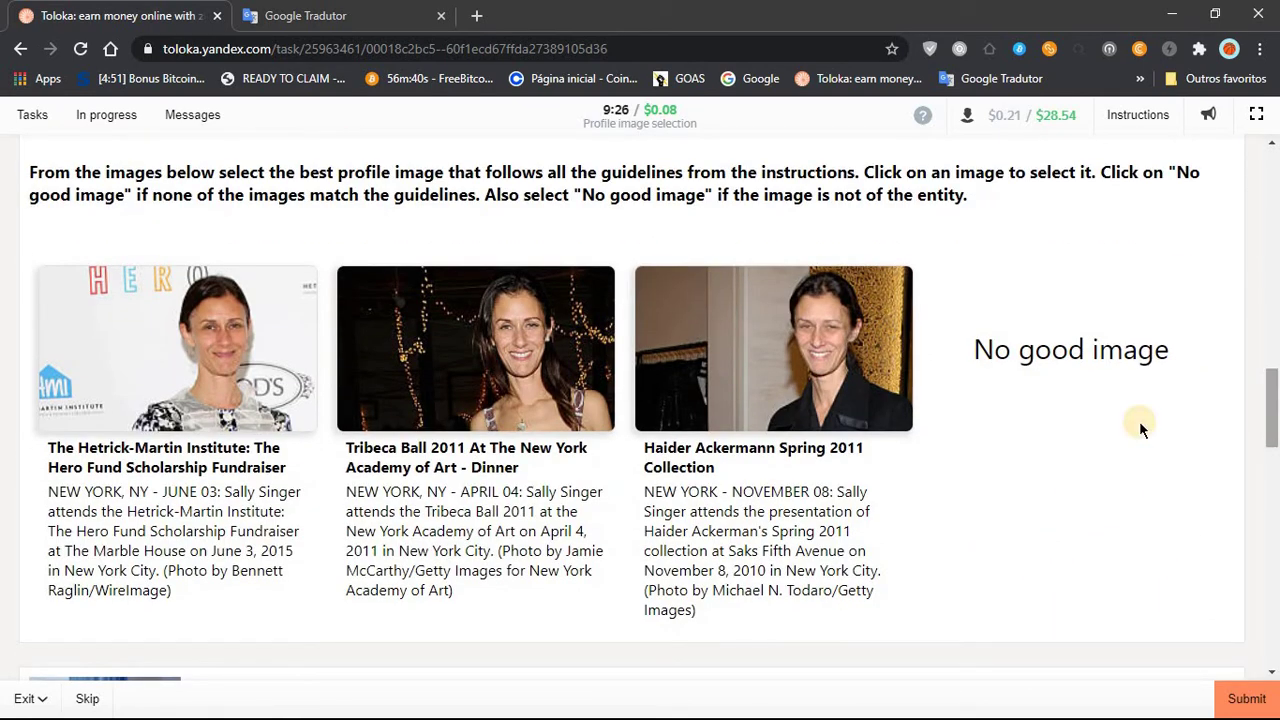
pyautogui.click(533, 345)
# Choose the first photo, TV Week Logie Awards Nominations, for Jason Smith instead of the Blade Trinity premiere photo.
pyautogui.moveTo(1272, 430); pyautogui.dragTo(1274, 512)
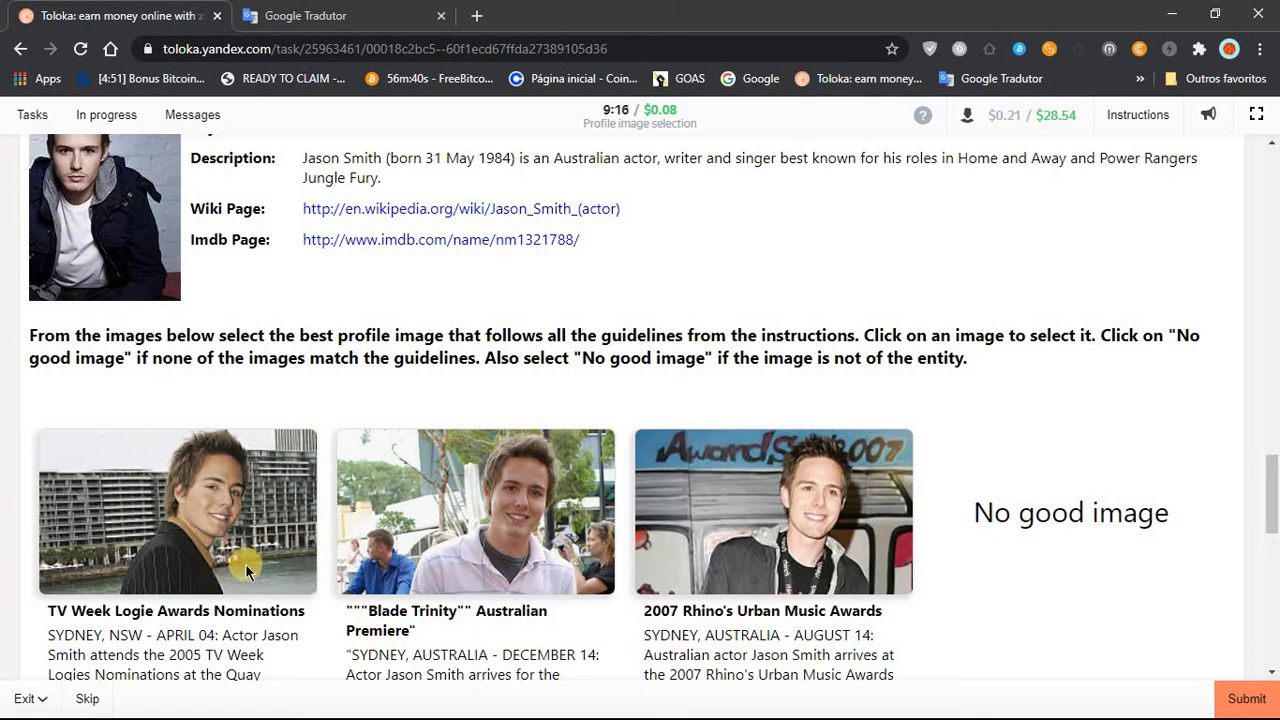
pyautogui.click(381, 566)
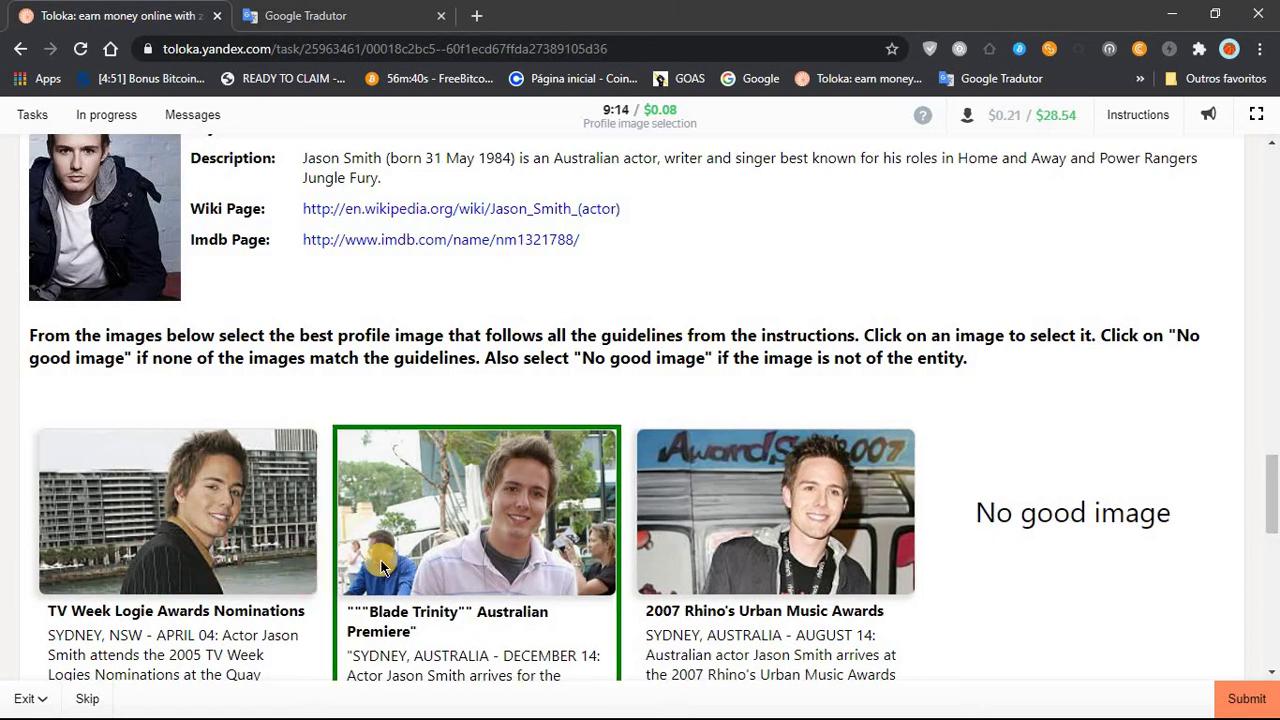
pyautogui.click(291, 556)
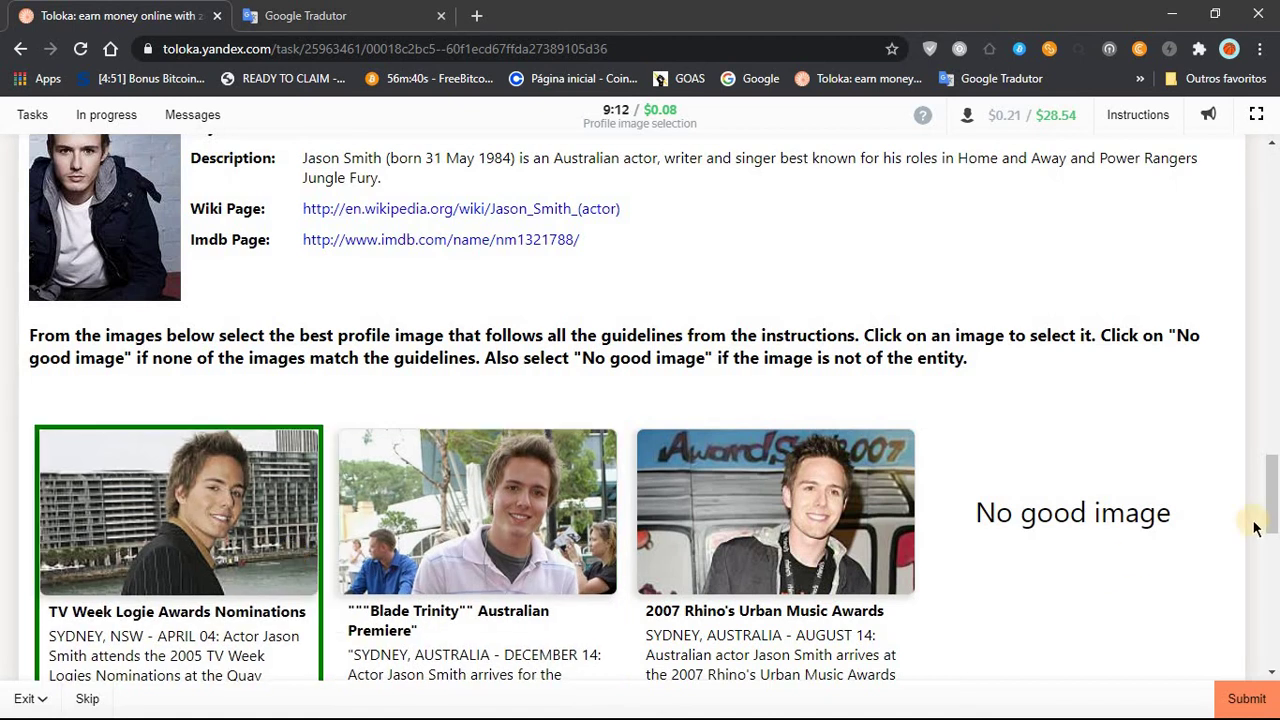
pyautogui.moveTo(1272, 505); pyautogui.dragTo(1272, 609)
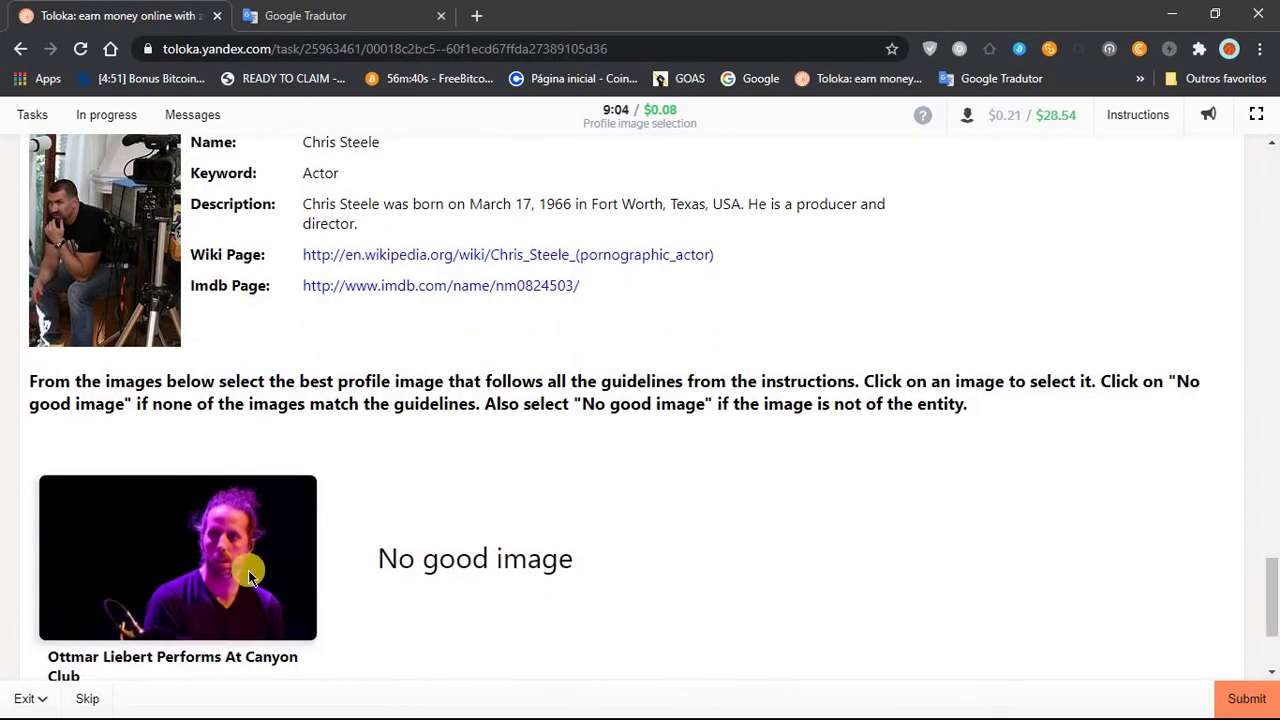
pyautogui.click(410, 580)
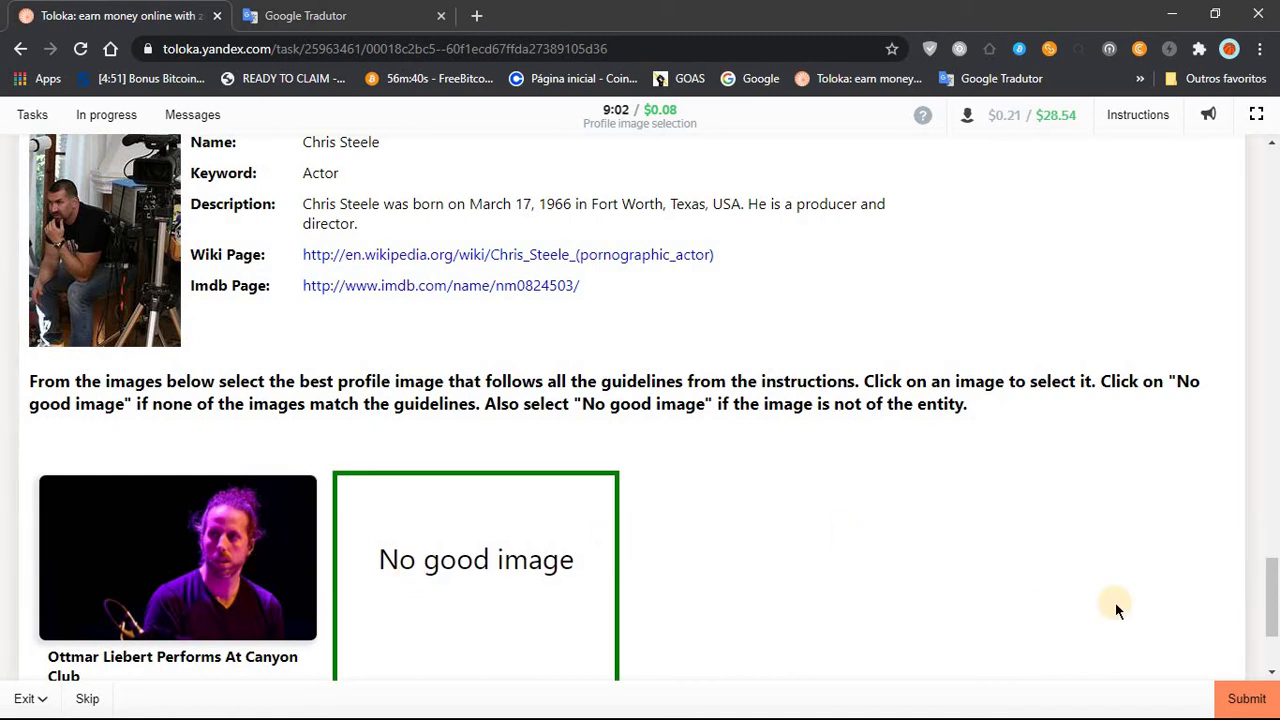
pyautogui.click(1240, 698)
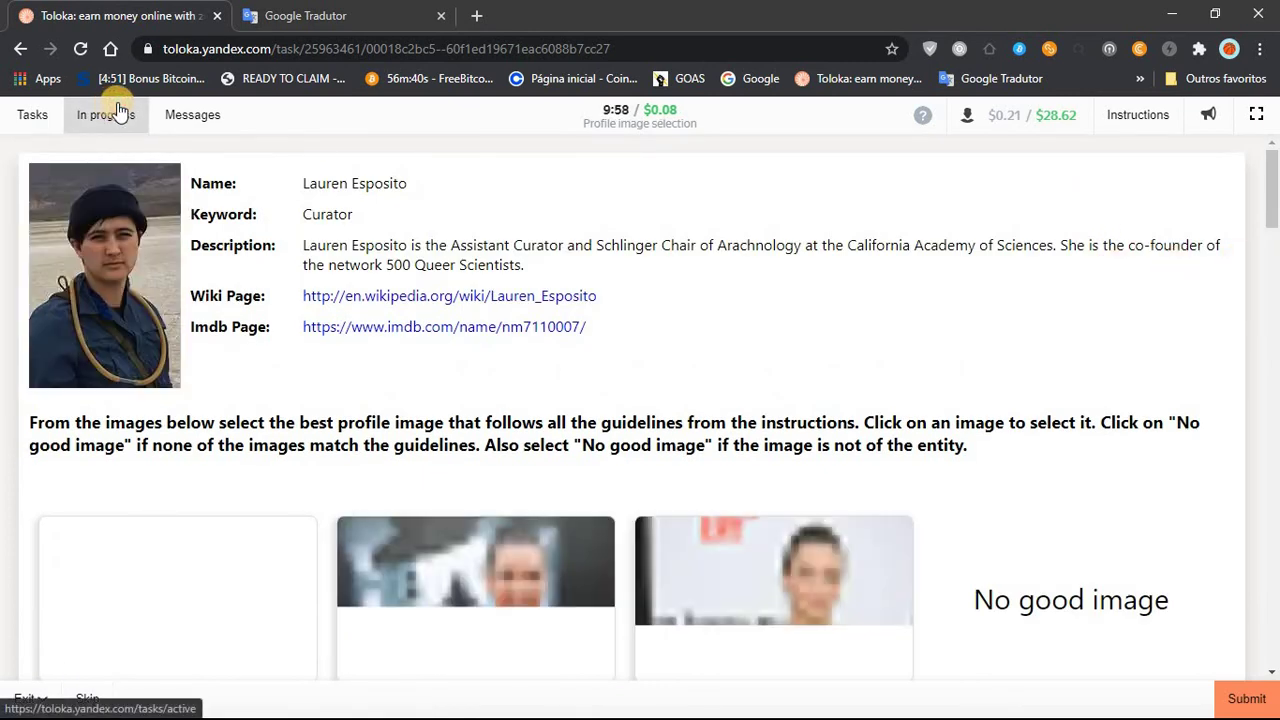
# Check the active Profile image selection task's details for its average hourly earnings and go back to the task list.
pyautogui.click(106, 114)
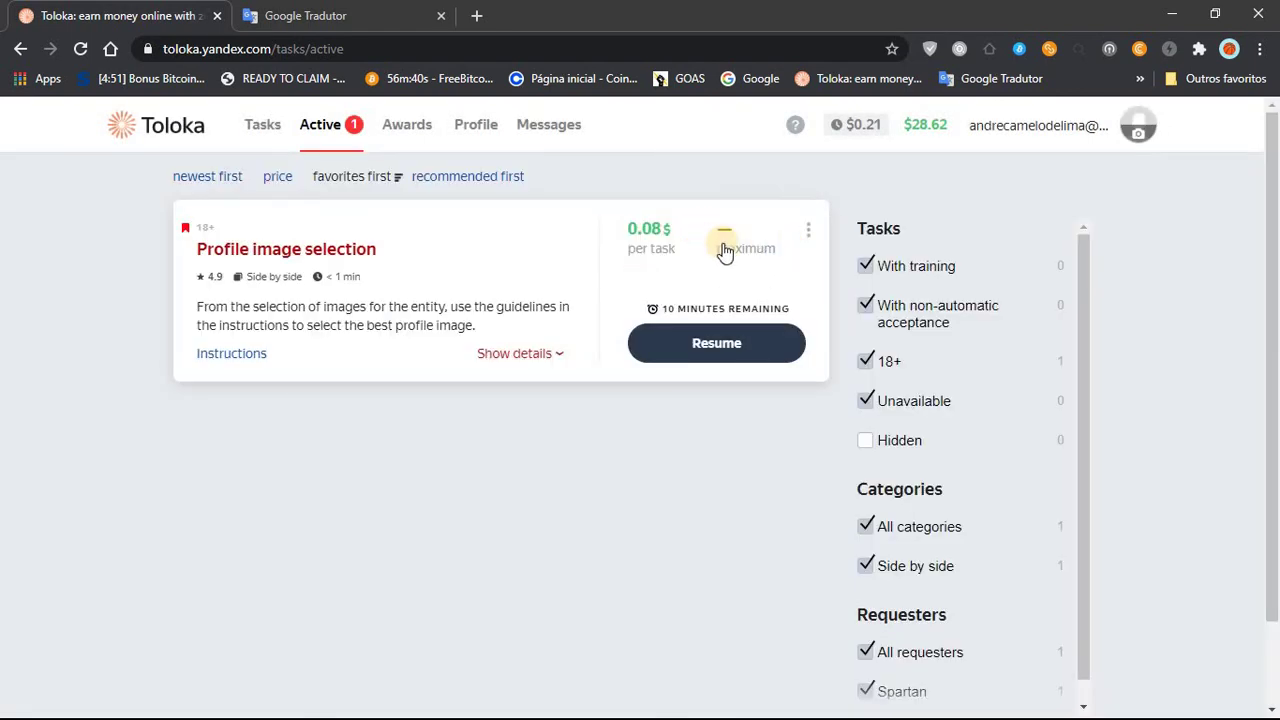
pyautogui.click(522, 355)
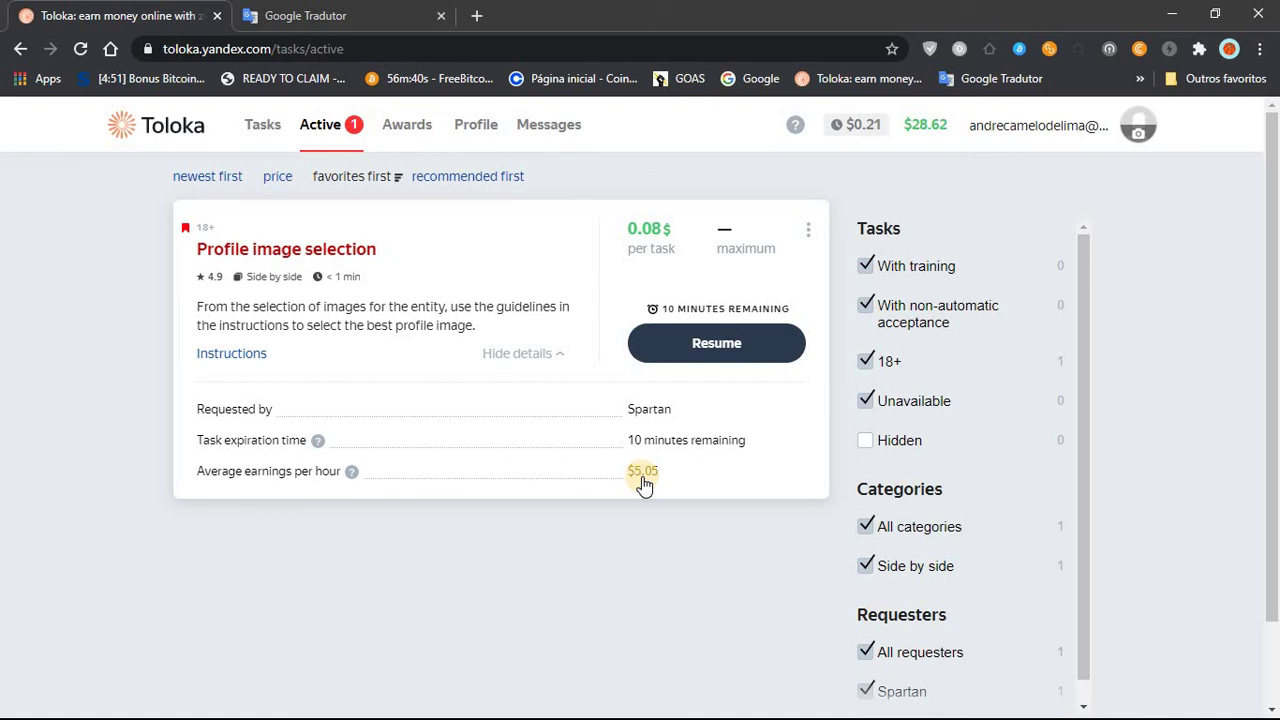
pyautogui.click(263, 128)
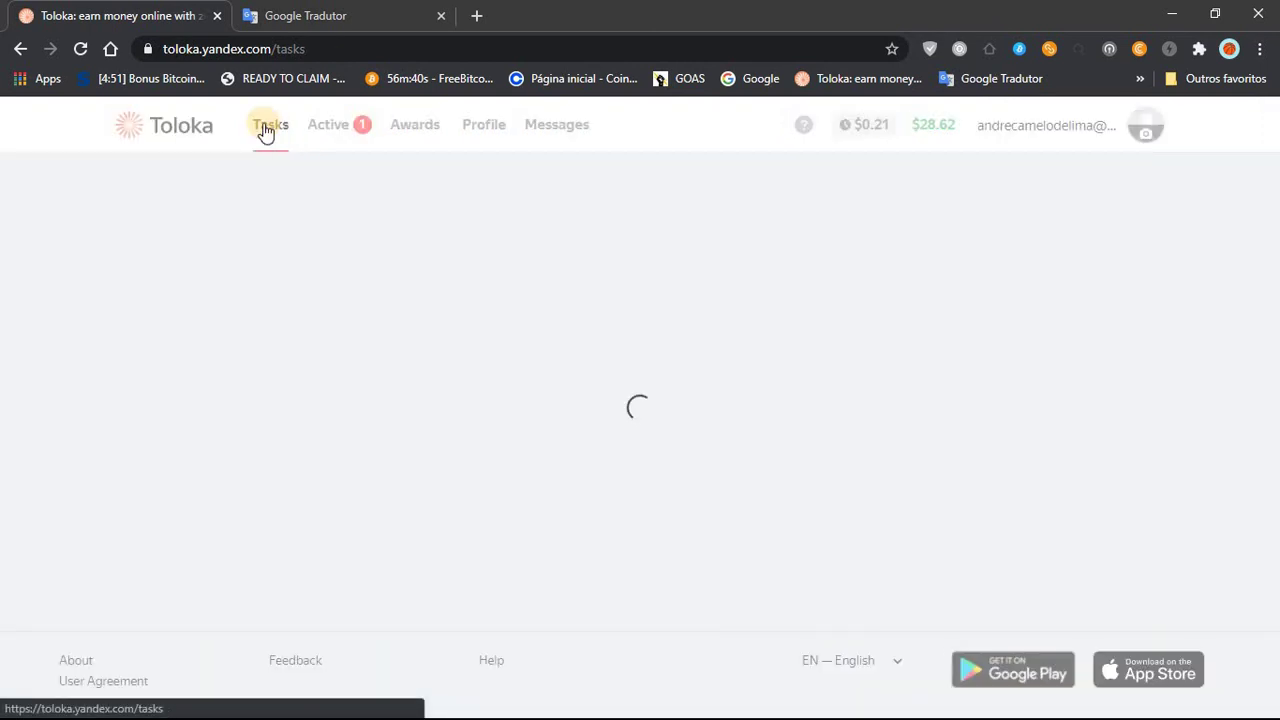